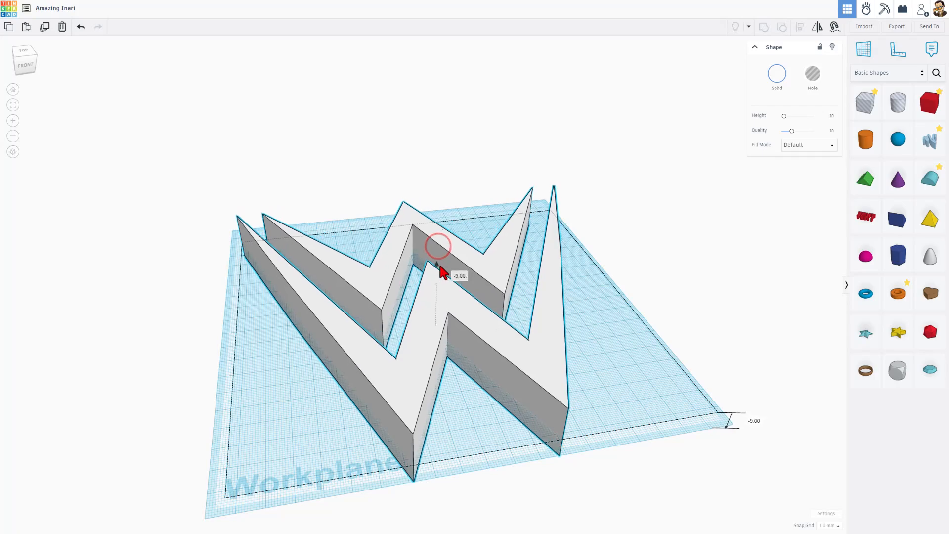
- Export the selected double-W shape as an SVG named W2.svg in the Downloads folder
click(898, 26)
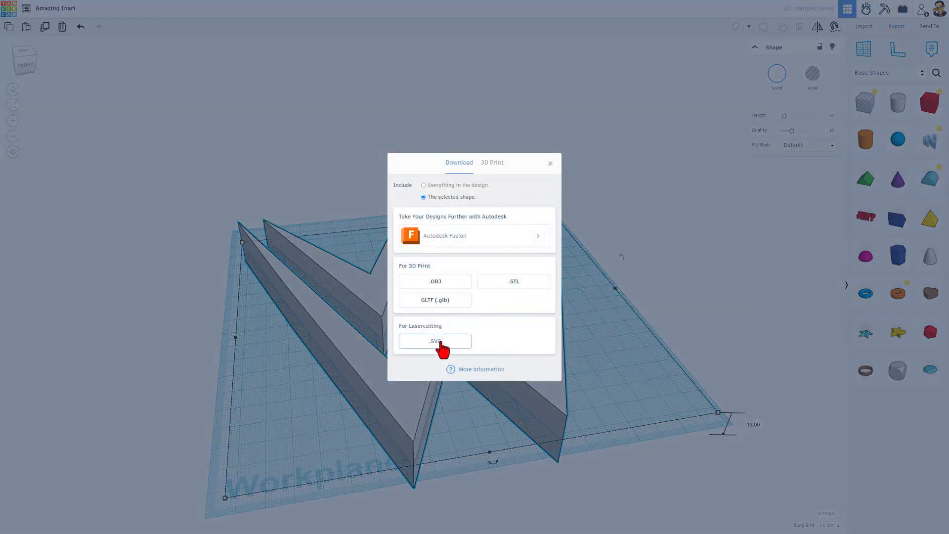
click(440, 342)
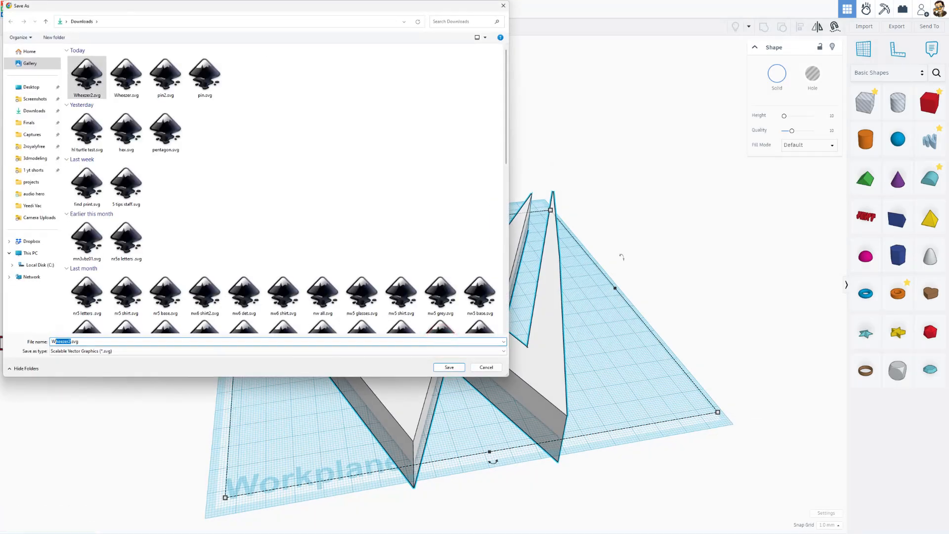
text(W)
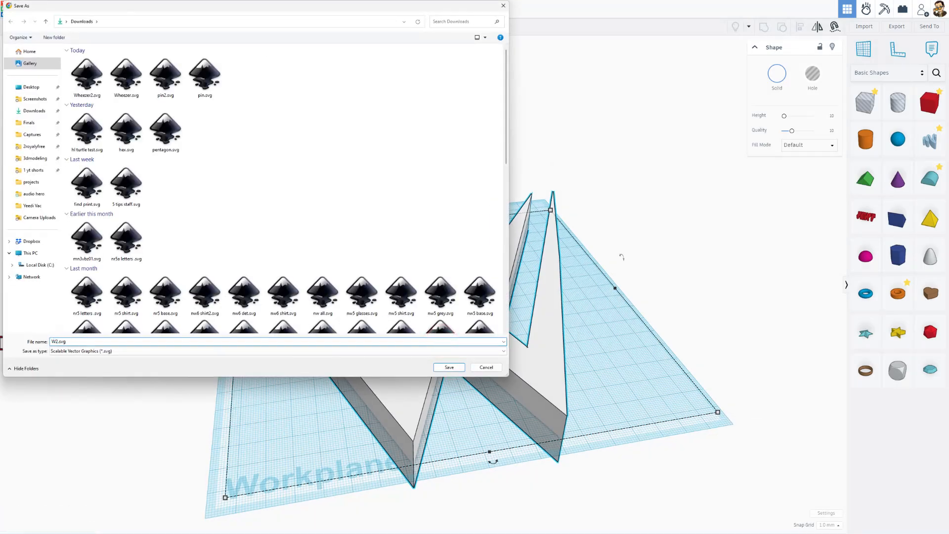
click(449, 368)
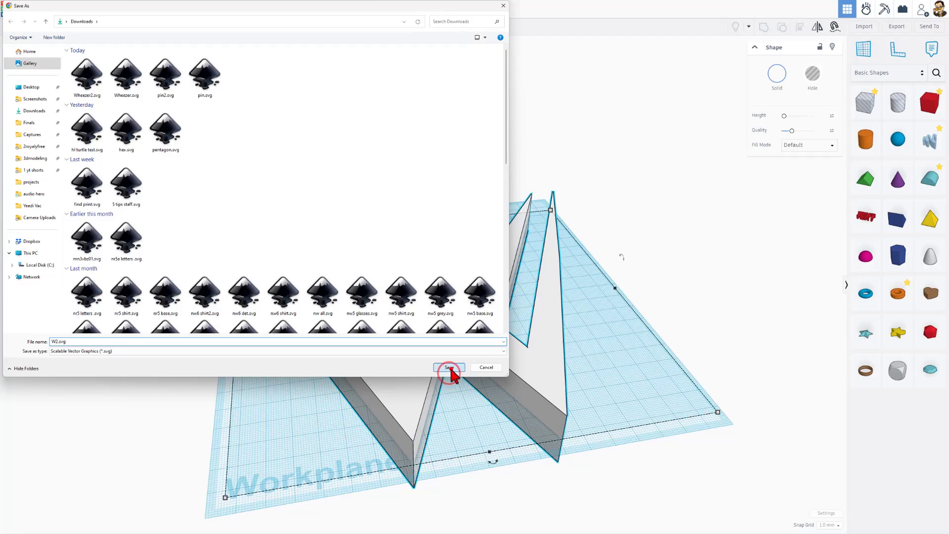
- Switch to Inkscape and open W2.svg from the Downloads folder
key(super+d)
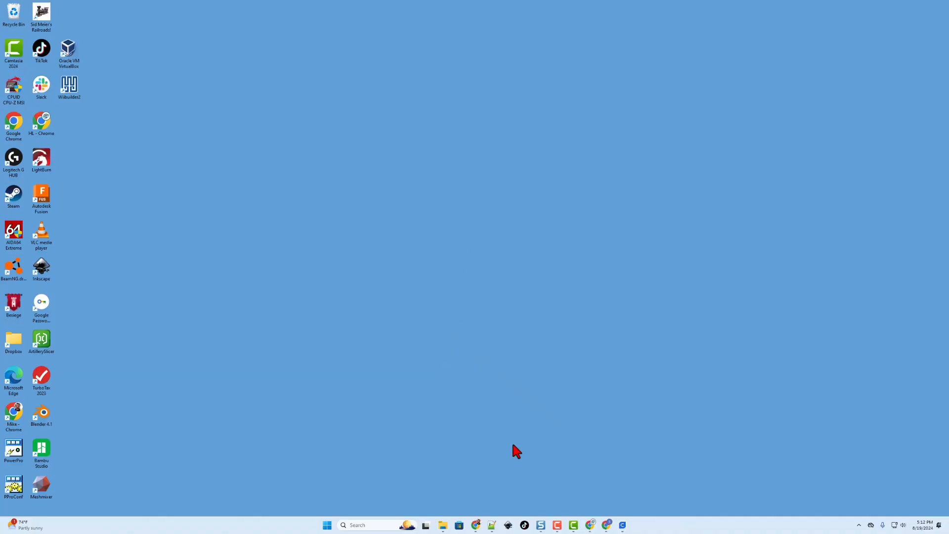
click(509, 523)
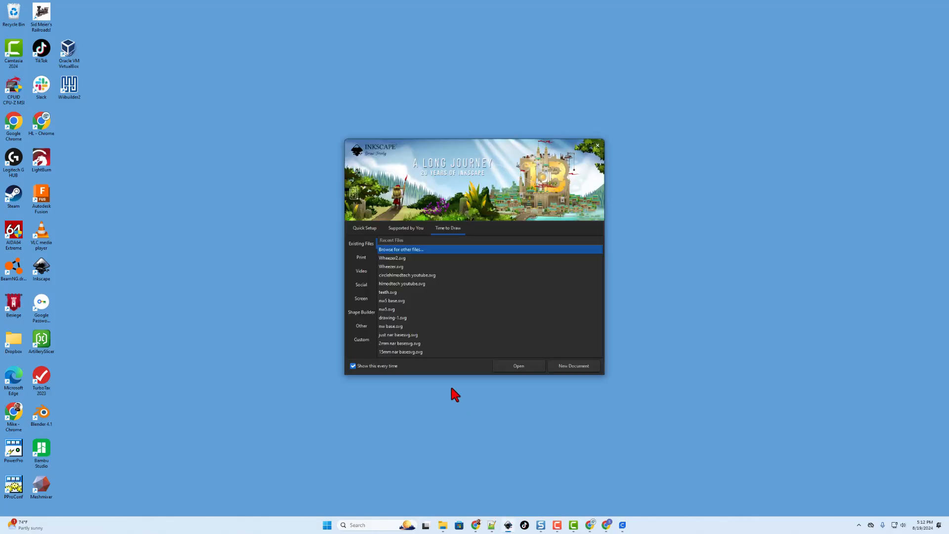
click(516, 367)
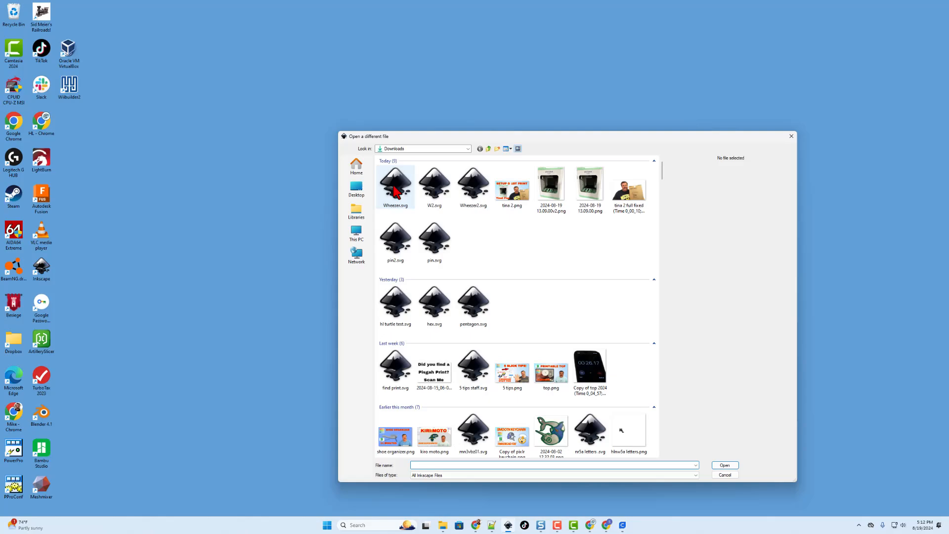
click(434, 186)
click(720, 467)
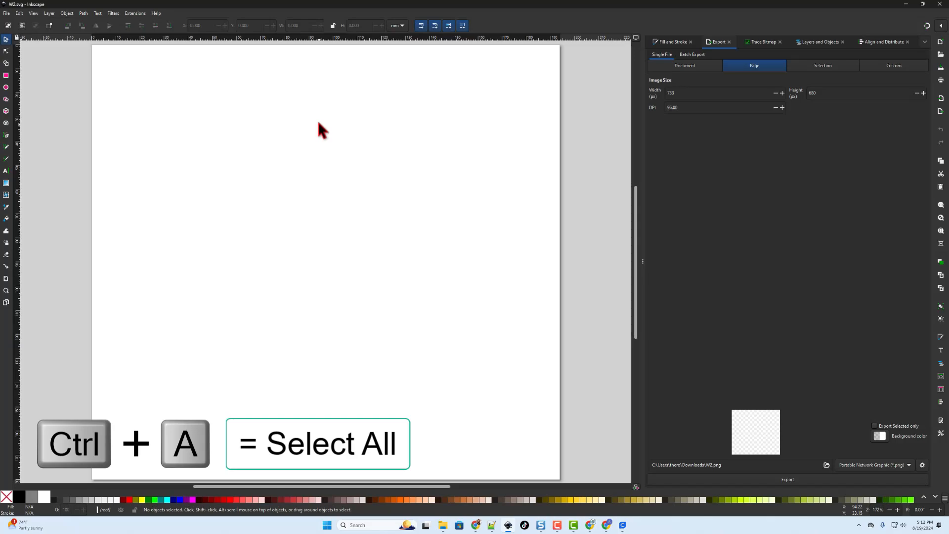
- Select everything in the drawing and set its stroke width to 0.25 mm
key(ctrl+a)
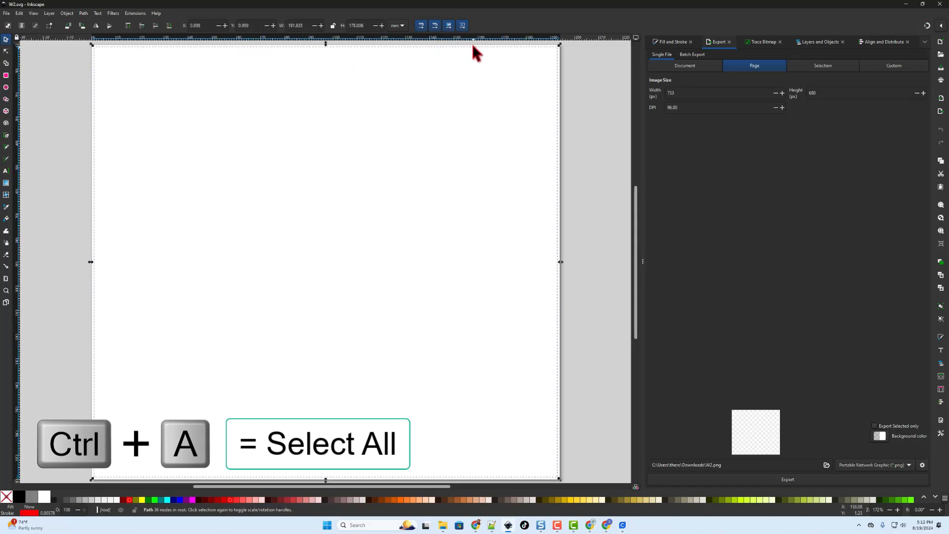
click(671, 44)
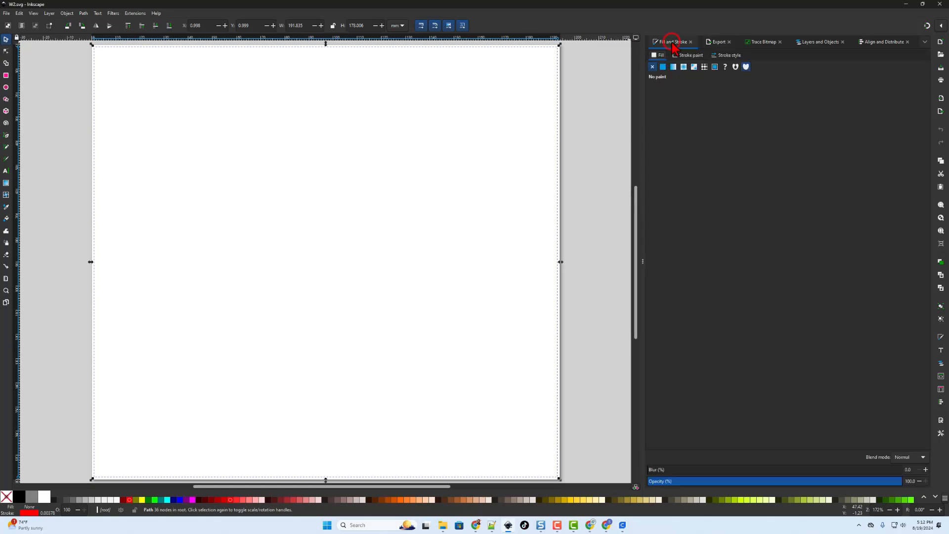
click(68, 13)
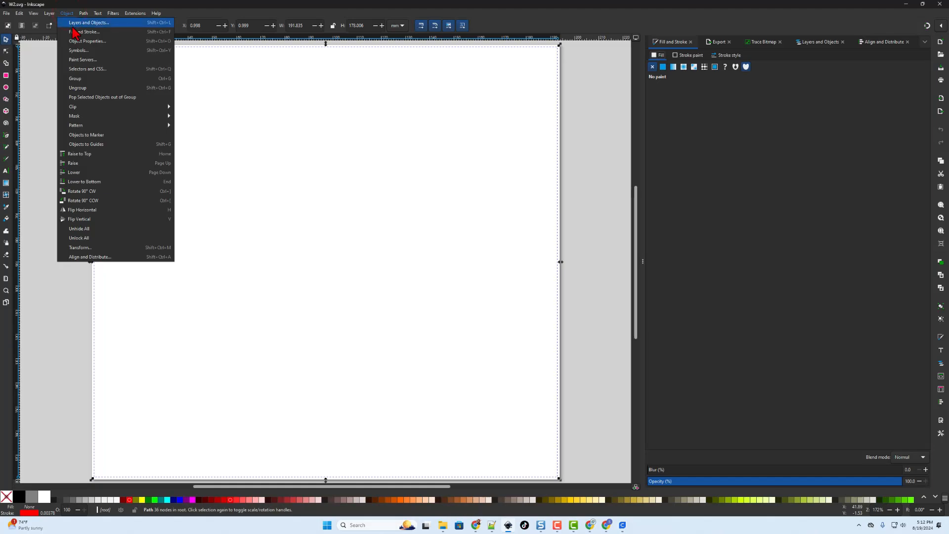
click(706, 62)
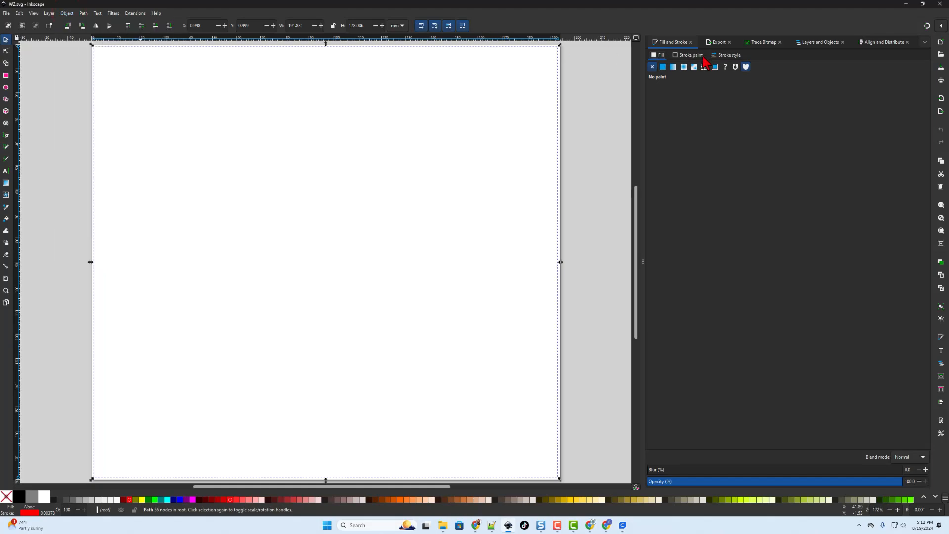
click(729, 55)
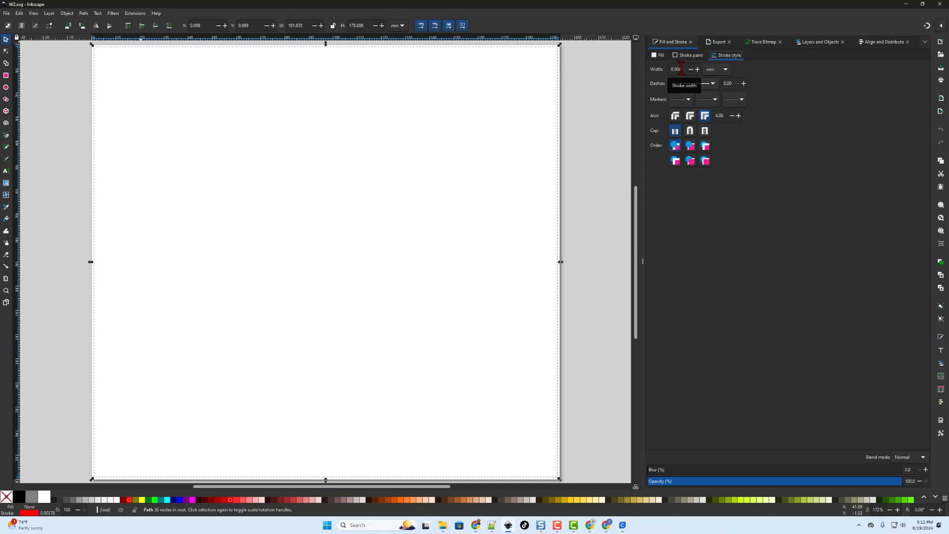
drag(681, 69, 659, 69)
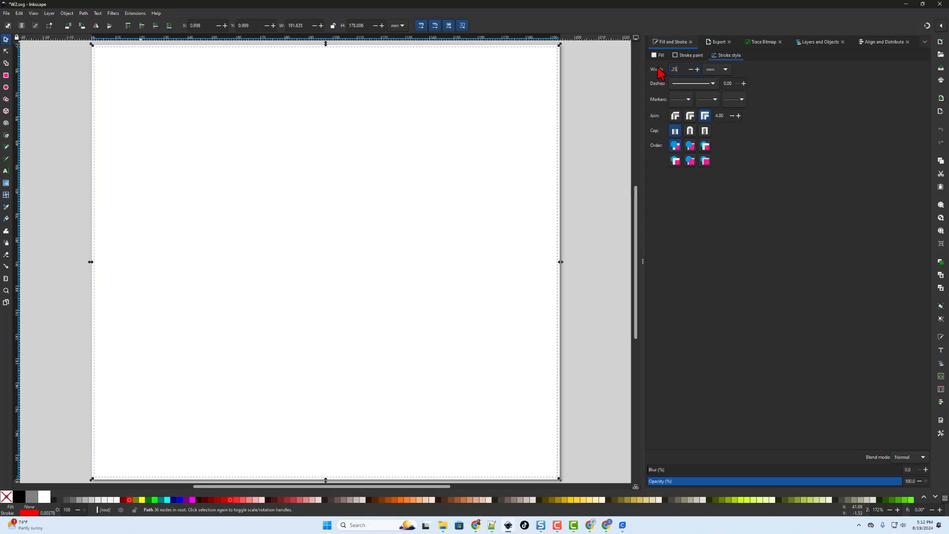
text(.25)
key(Return)
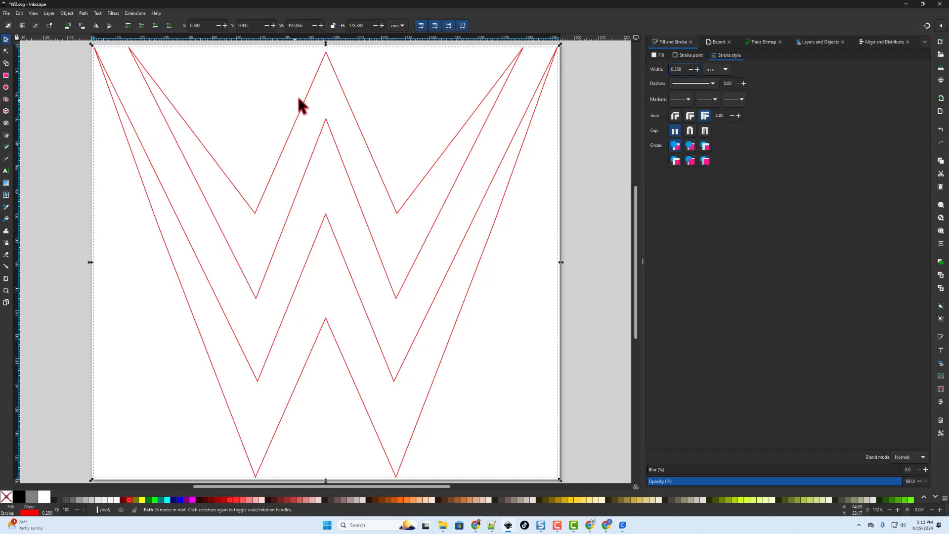
- Break the path at the outermost upper-left corner node and delete the outer line segment descending from it
click(6, 51)
click(95, 48)
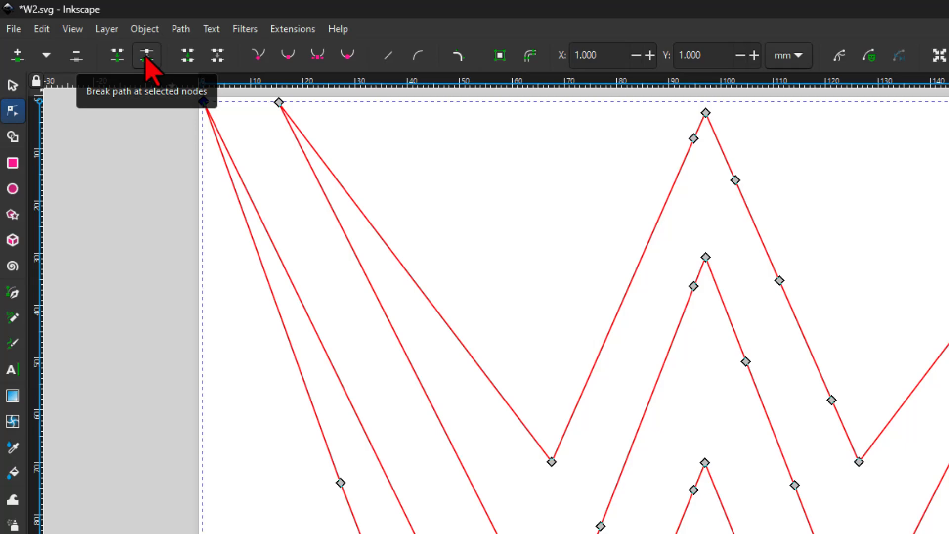
click(146, 56)
key(Delete)
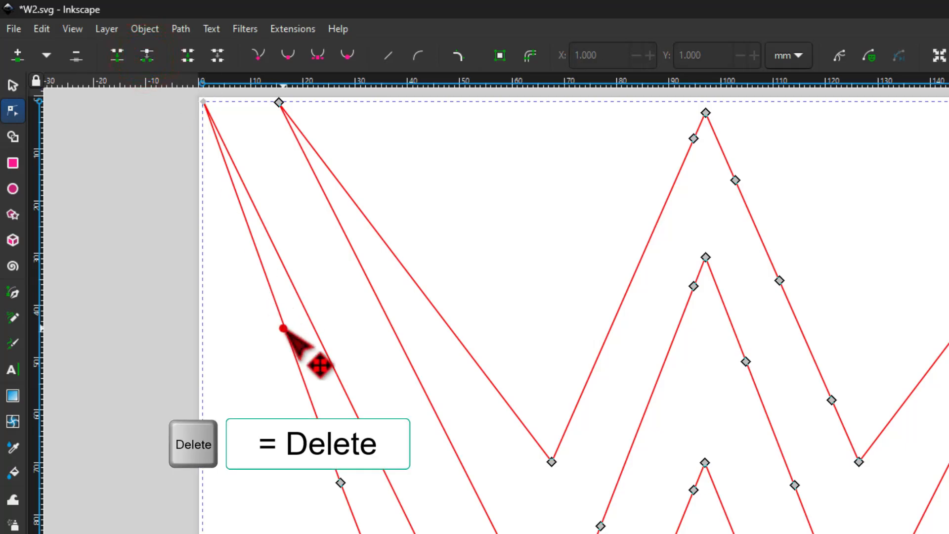
click(284, 328)
key(Delete)
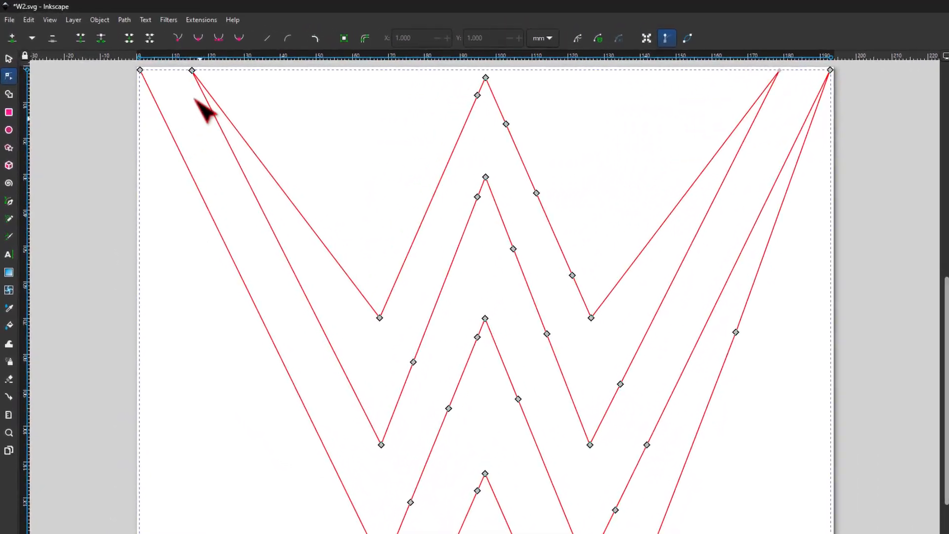
- Break the path at the inner upper-left corner node and delete the topmost line segment running down from it
click(274, 100)
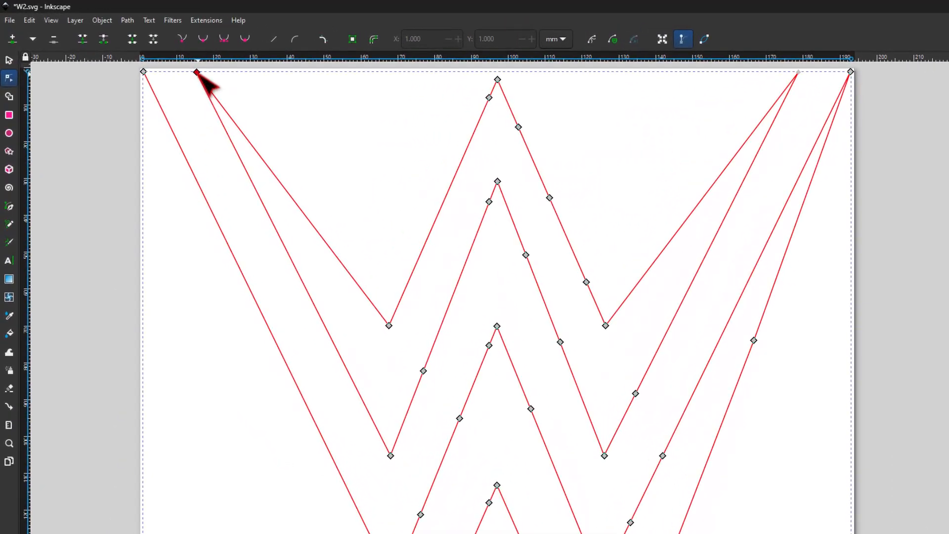
click(197, 73)
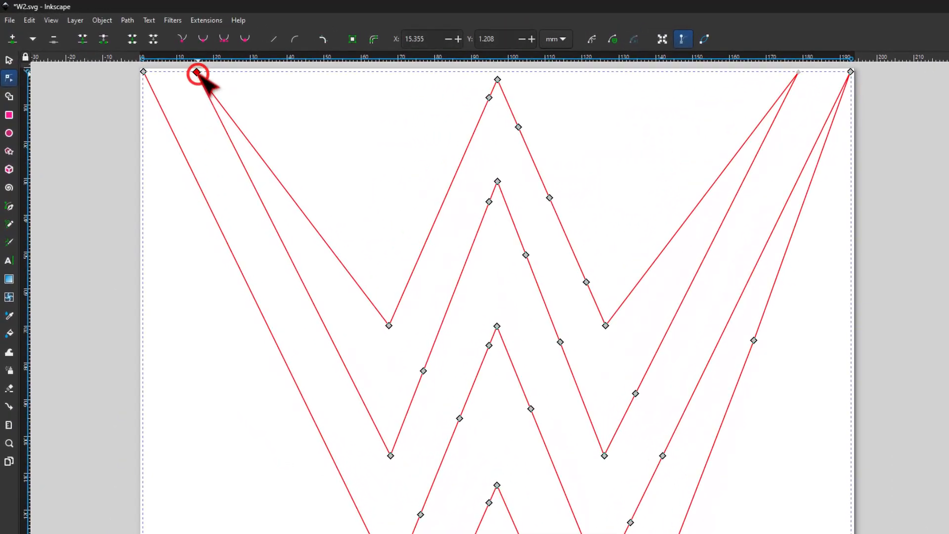
click(103, 39)
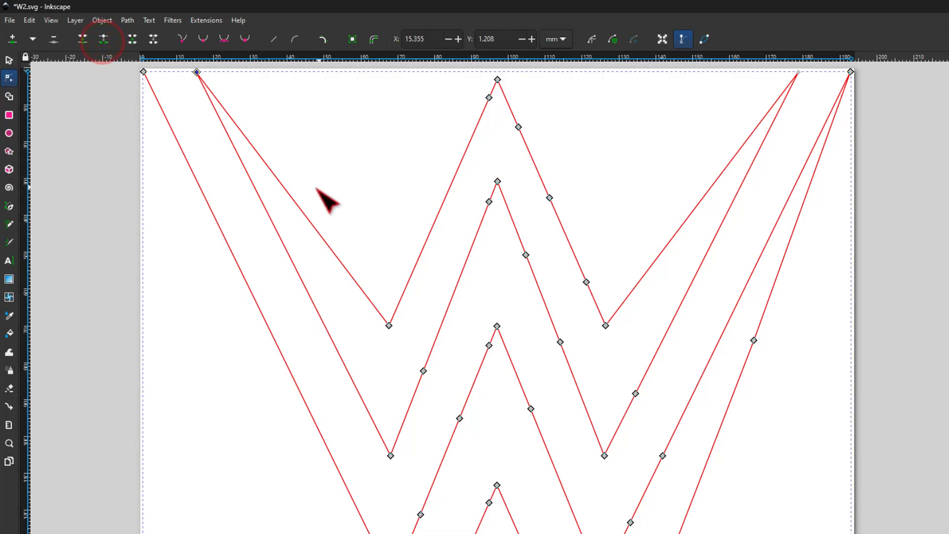
click(313, 226)
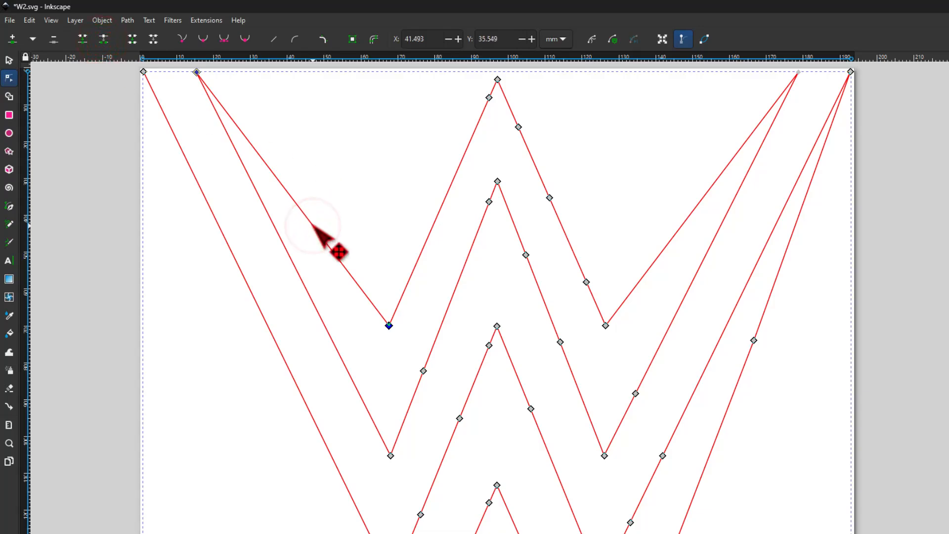
key(Delete)
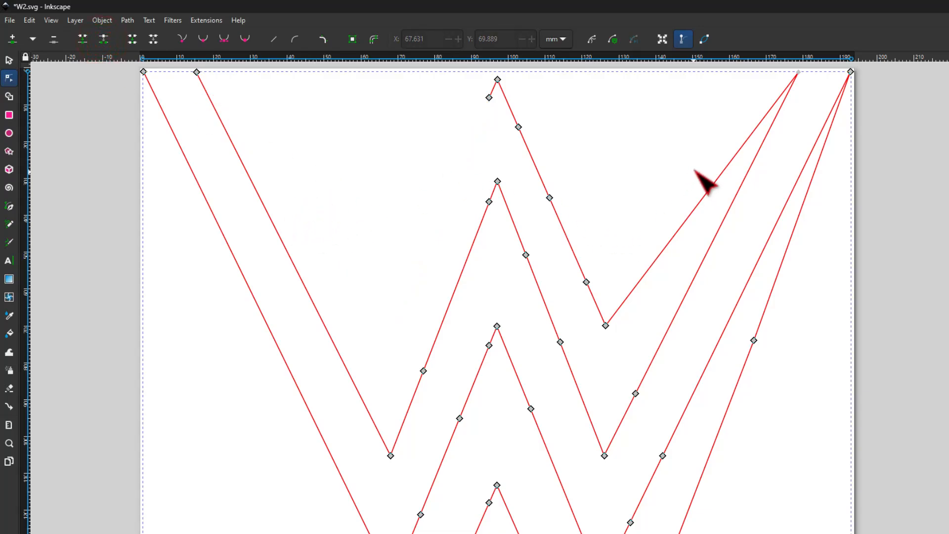
- Break the path at the inner upper-right corner node and delete the topmost line segment running down from it
click(799, 72)
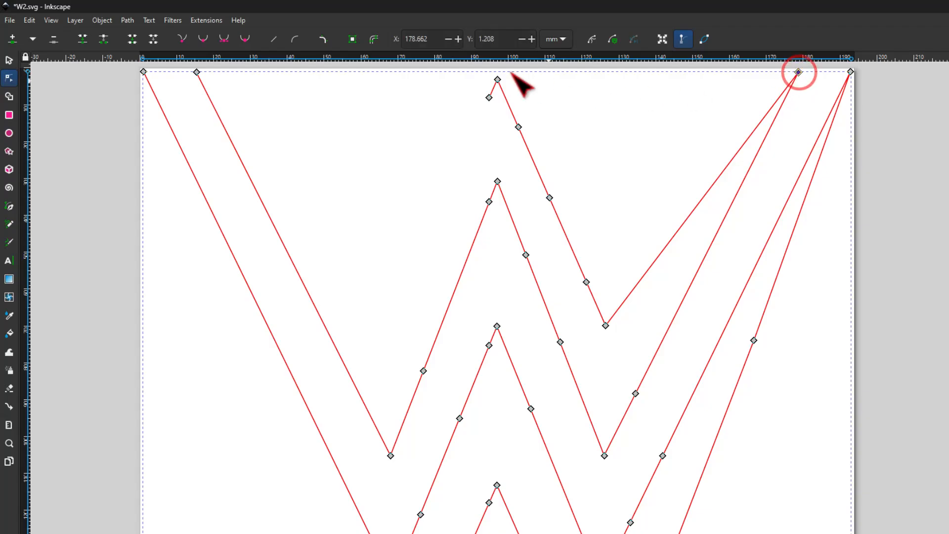
click(103, 38)
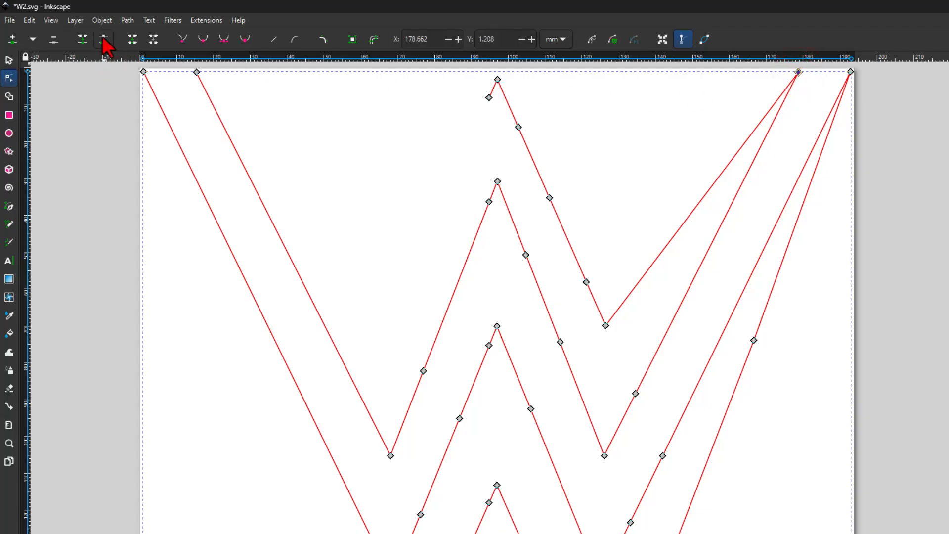
click(738, 150)
key(Delete)
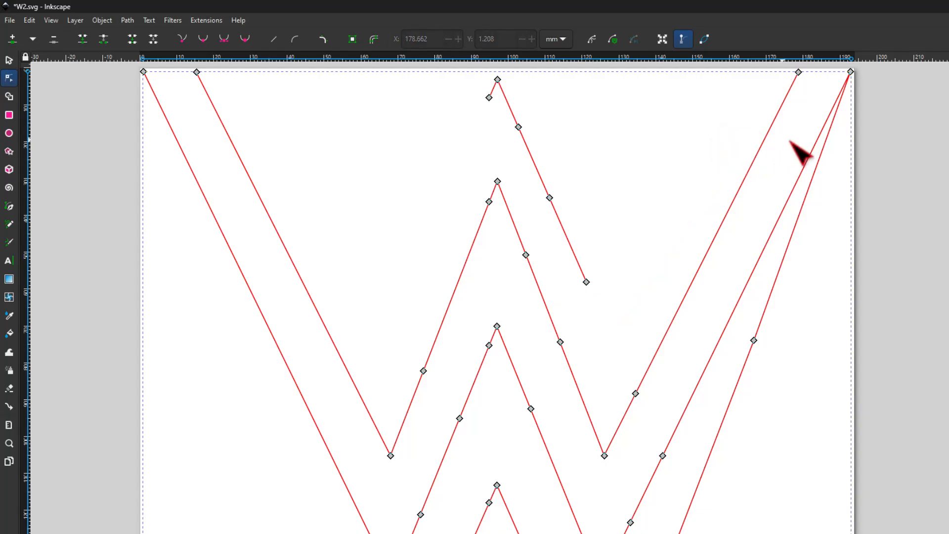
- Break the path at the outermost upper-right corner node and delete the outer line segment descending from it
click(833, 120)
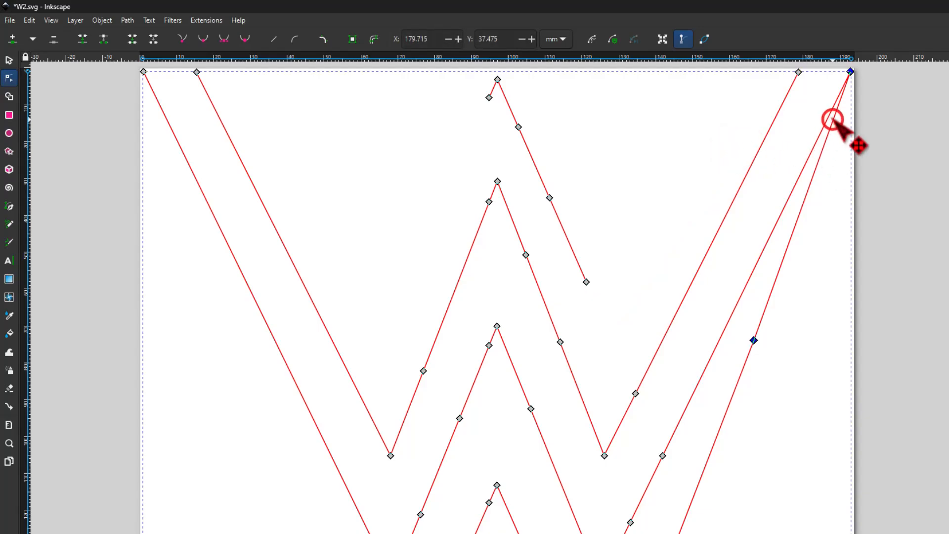
click(850, 71)
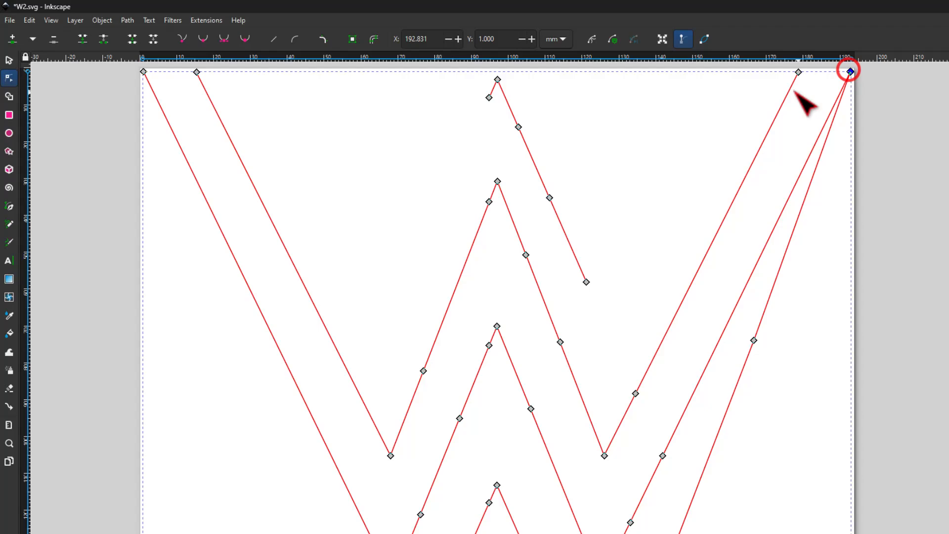
click(104, 38)
click(765, 310)
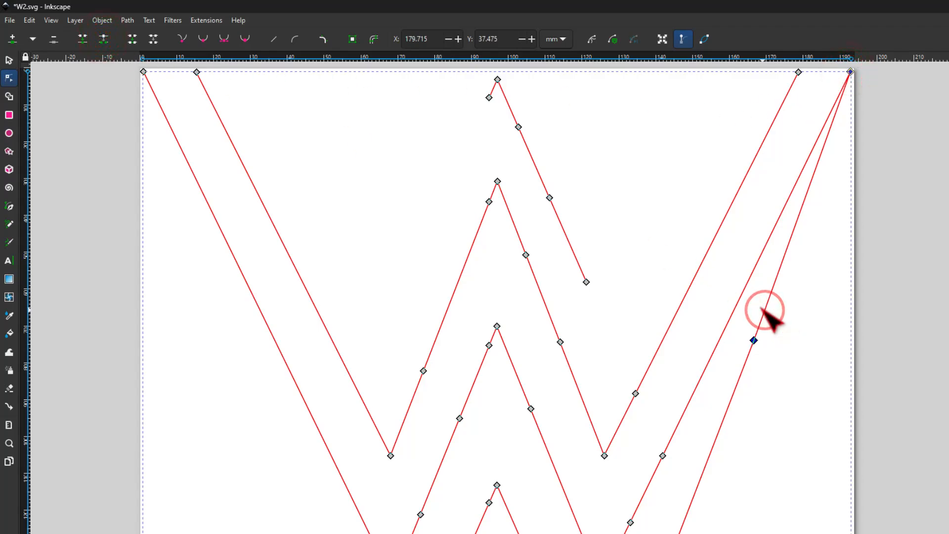
key(Delete)
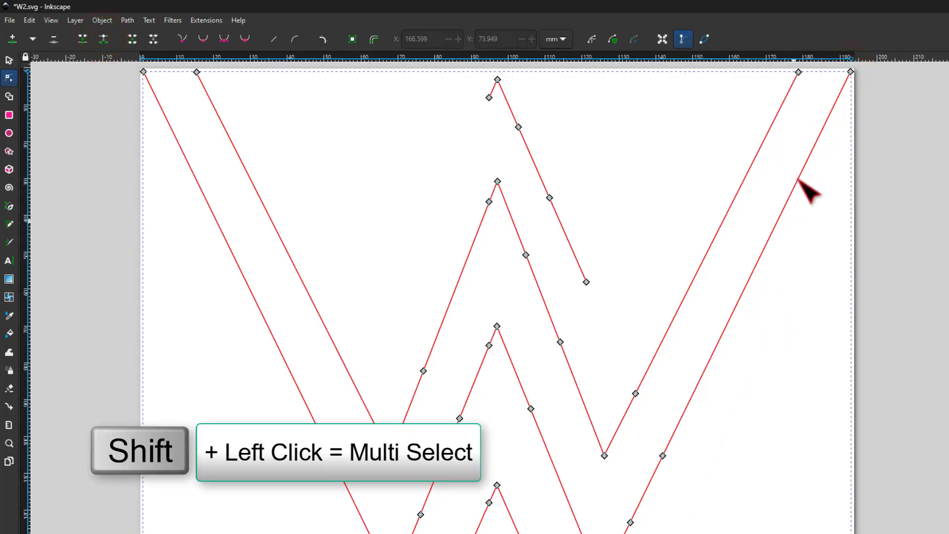
- Close both open tops of the middle W by joining the right and left pairs of end nodes with new segments
shift+click(798, 72)
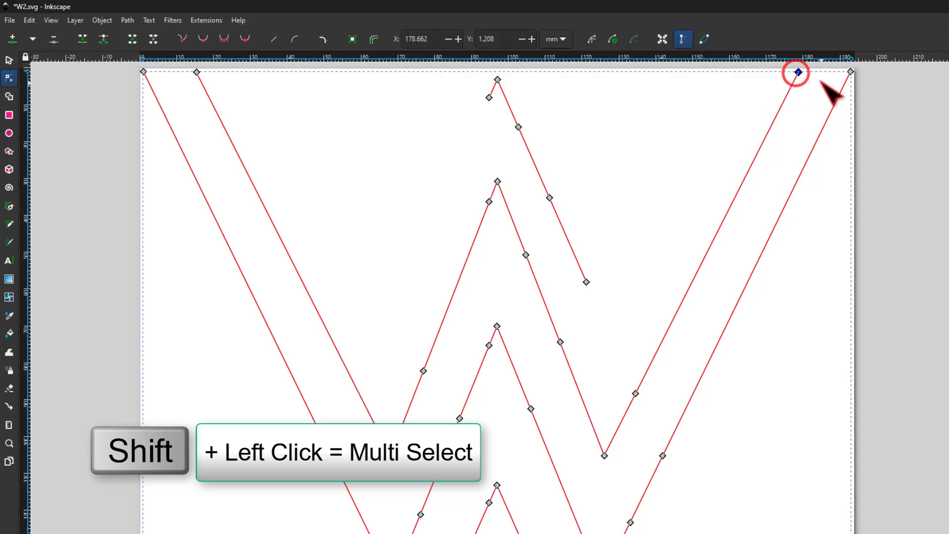
shift+click(850, 72)
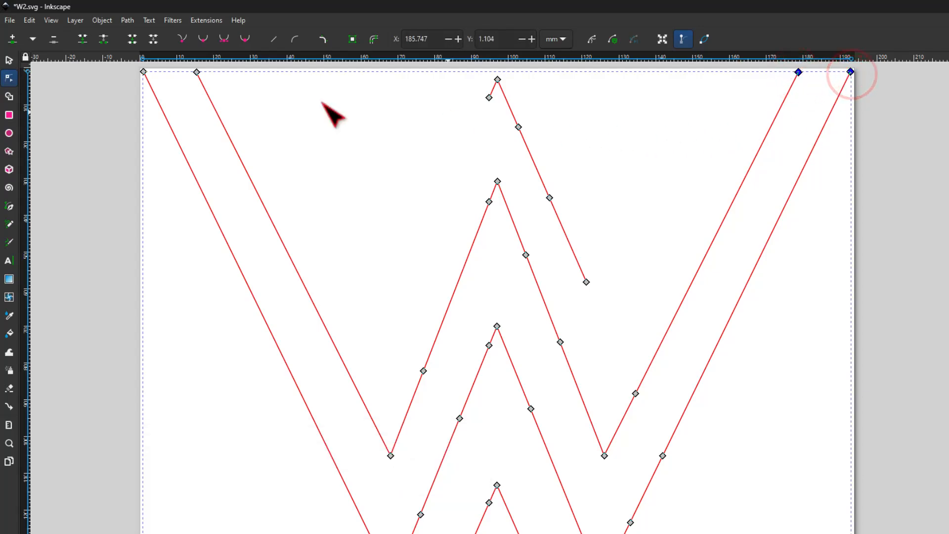
click(131, 41)
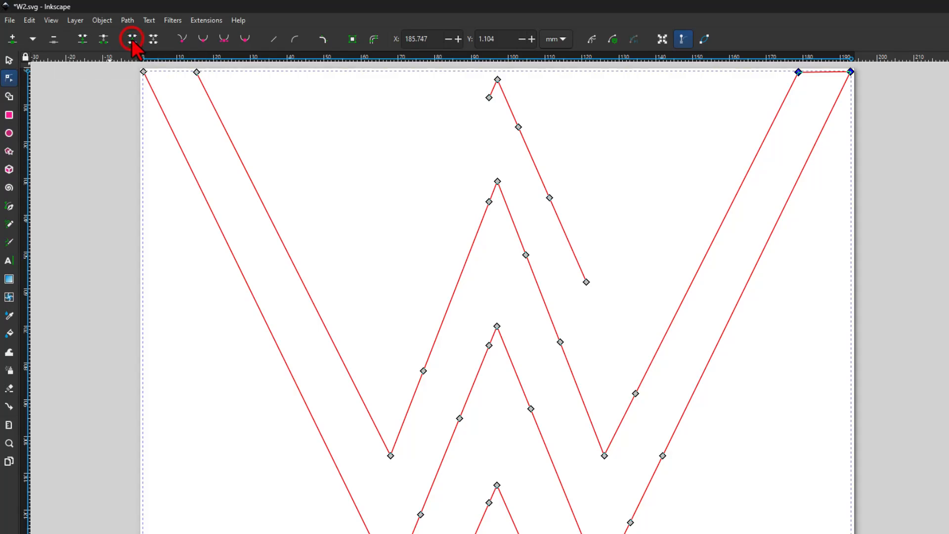
click(143, 71)
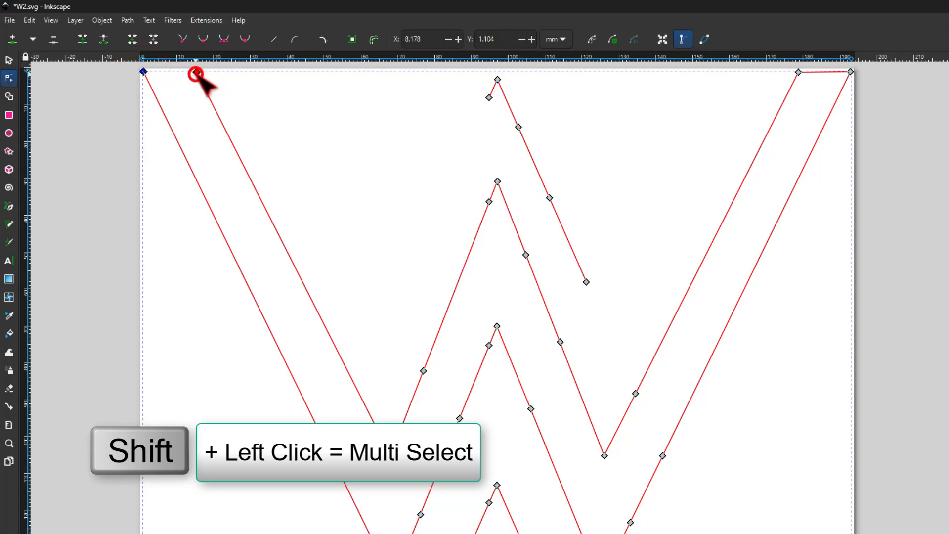
click(133, 42)
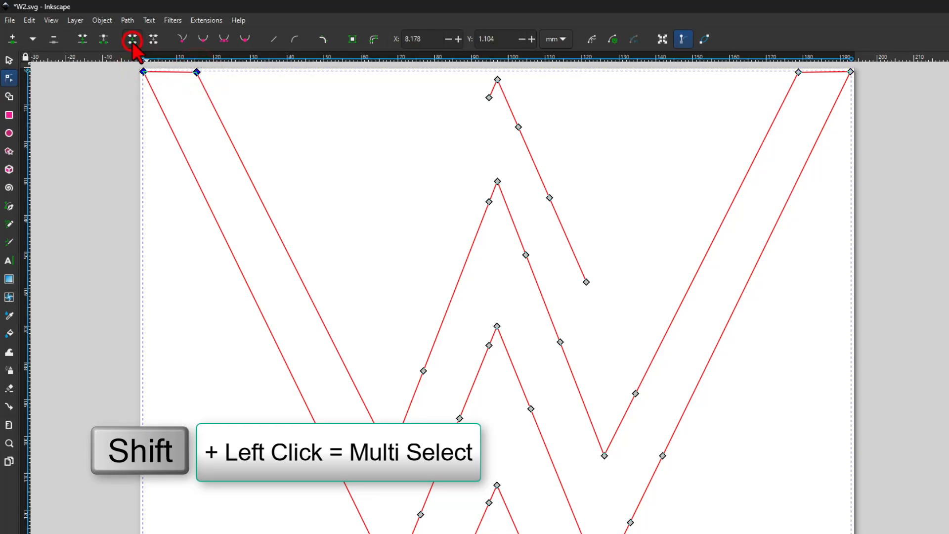
- Delete all nodes of the stray open line left above the central peak of the W
click(482, 106)
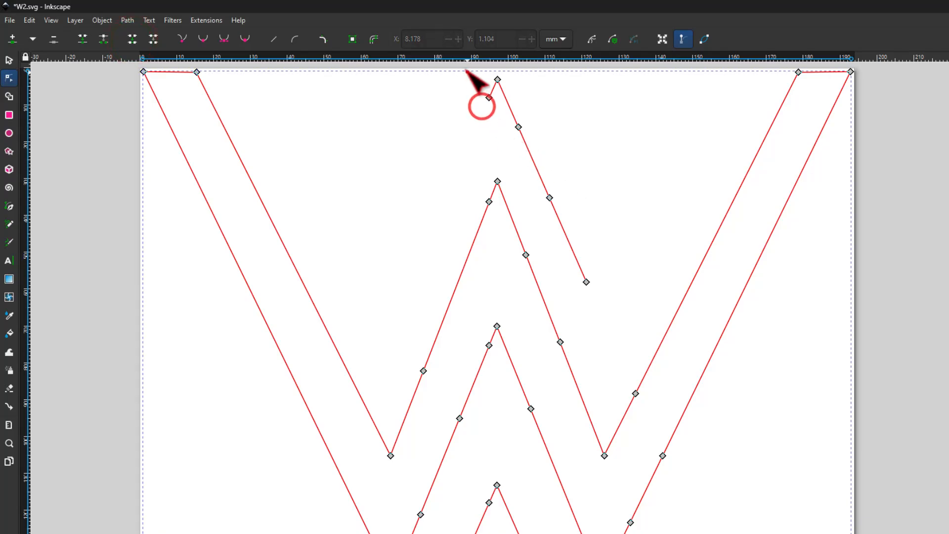
key(Delete)
drag(468, 70, 571, 153)
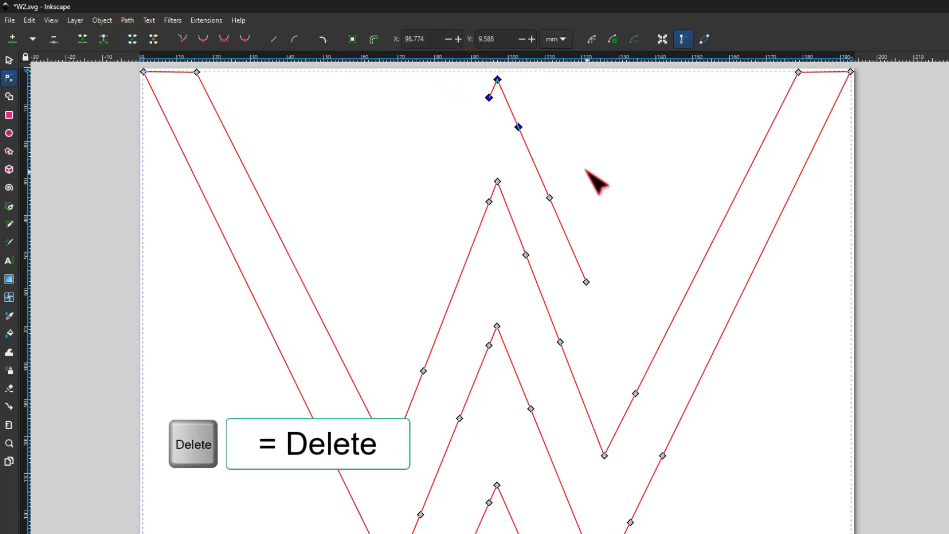
key(Delete)
drag(539, 176, 621, 311)
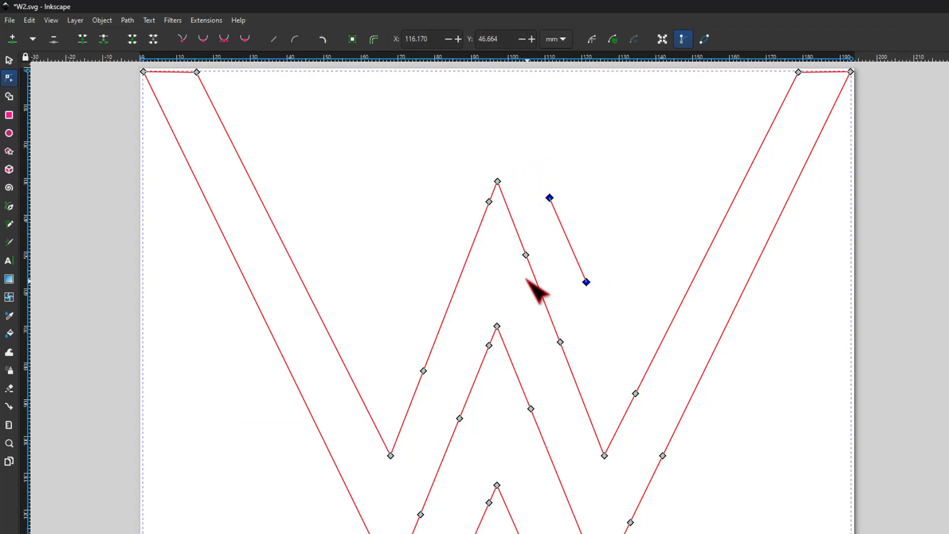
key(Delete)
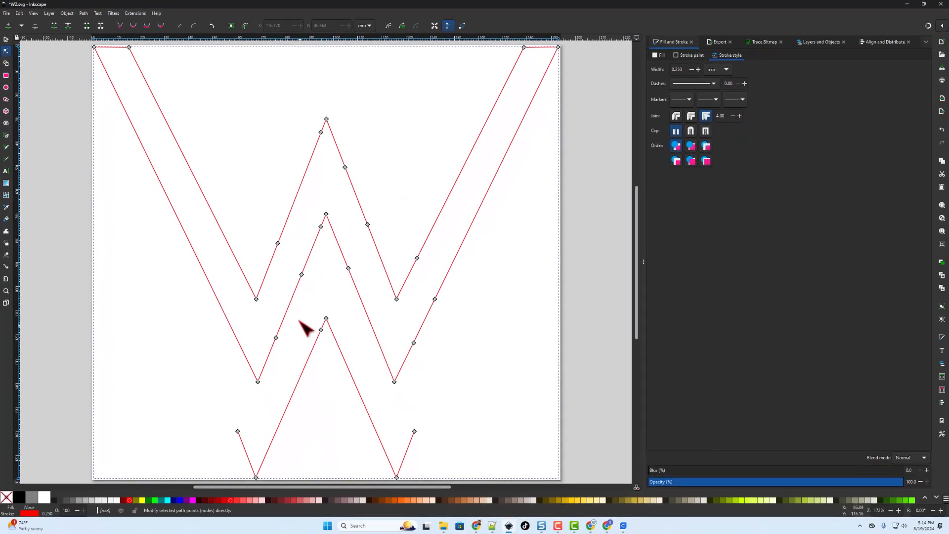
- Delete all remaining nodes of the leftover outline beneath the W, and deselect the path
drag(384, 403, 443, 458)
key(Delete)
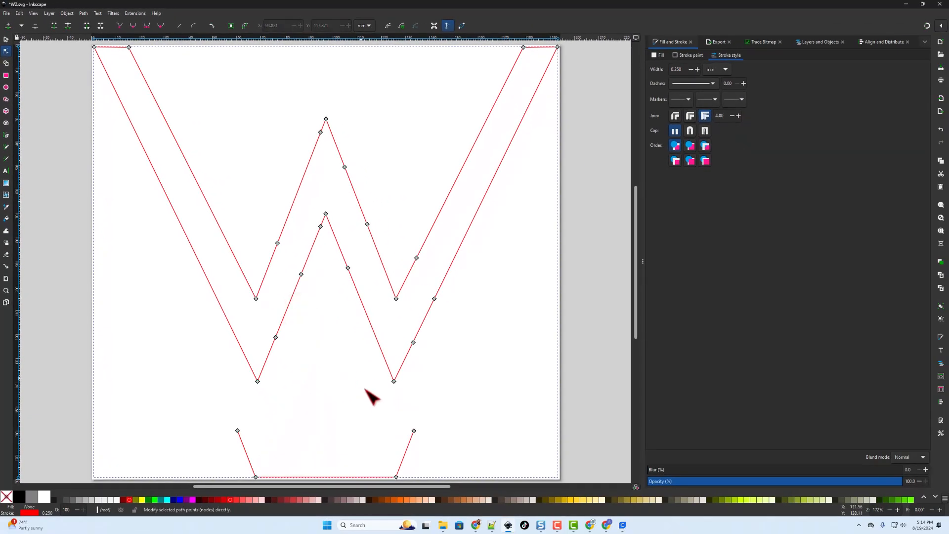
drag(373, 416, 441, 487)
key(Delete)
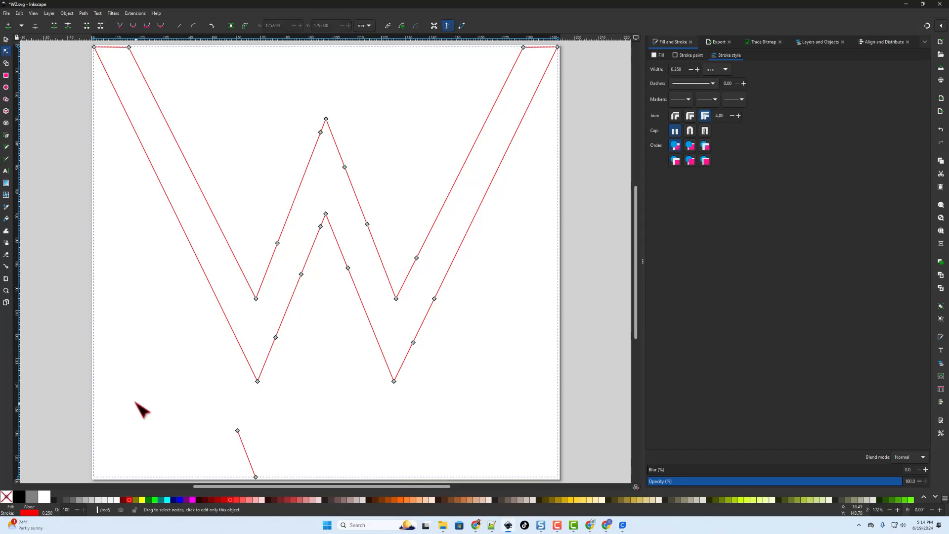
drag(139, 403, 300, 494)
key(Delete)
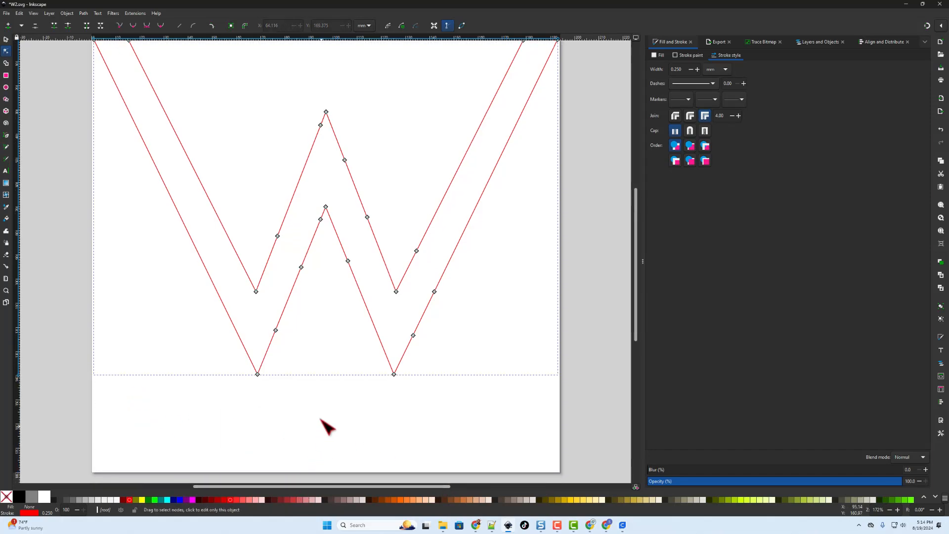
click(328, 394)
- Simplify the W path to remove the extra nodes along its straight edges
scroll(326, 393, up, 3)
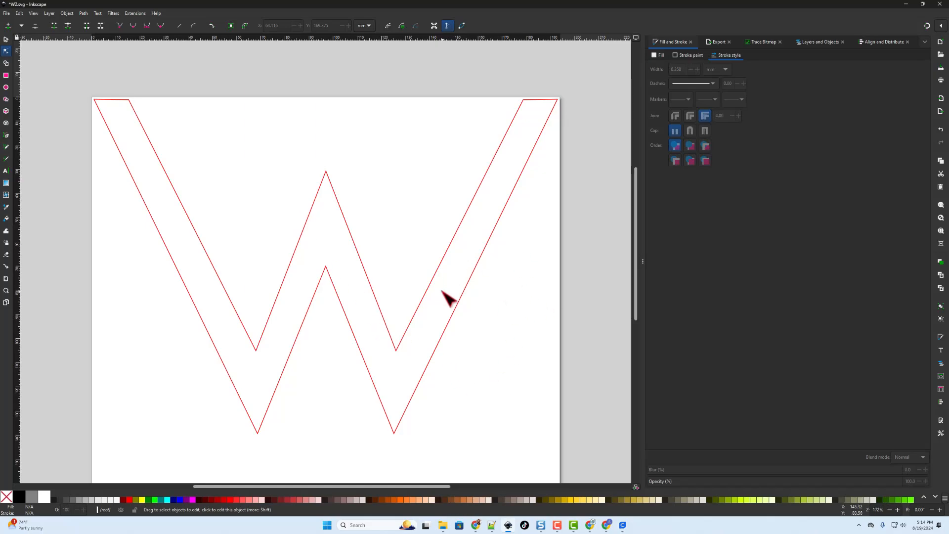
click(94, 99)
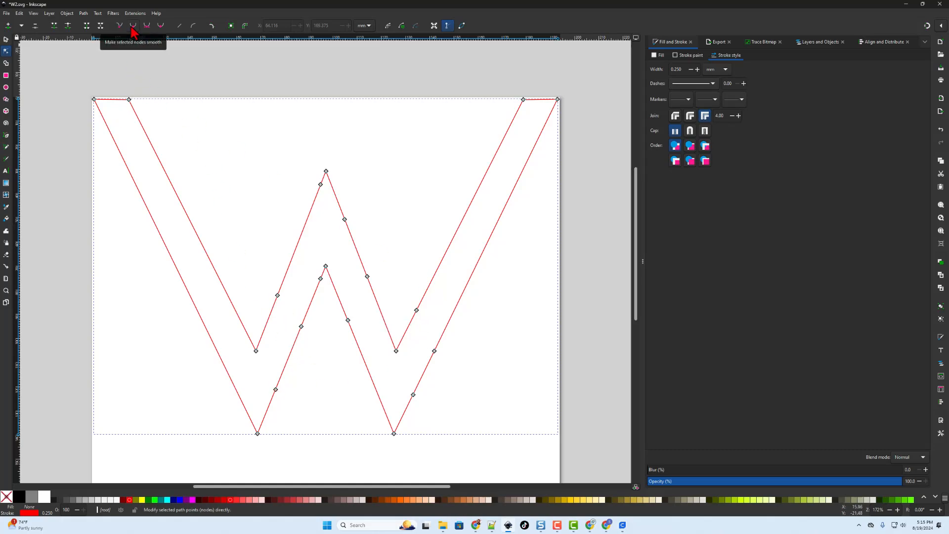
click(83, 13)
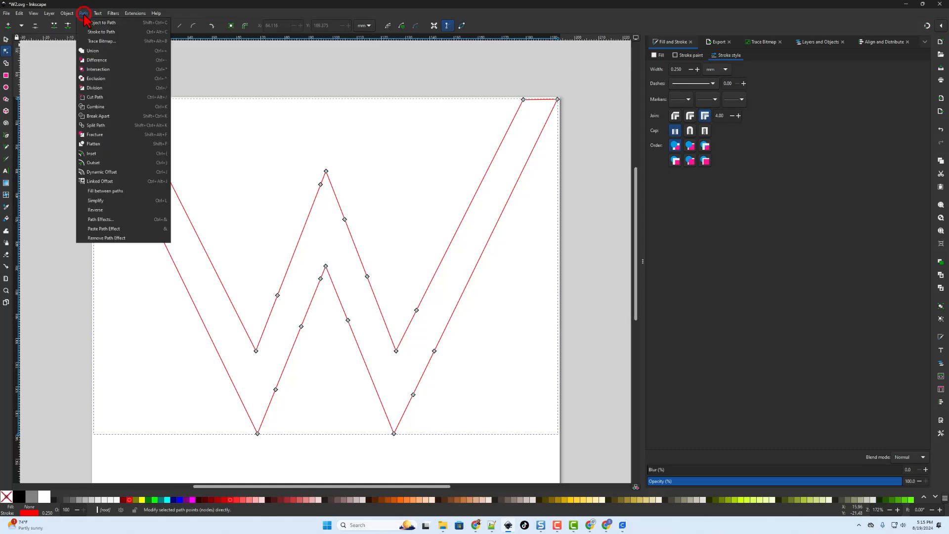
click(101, 200)
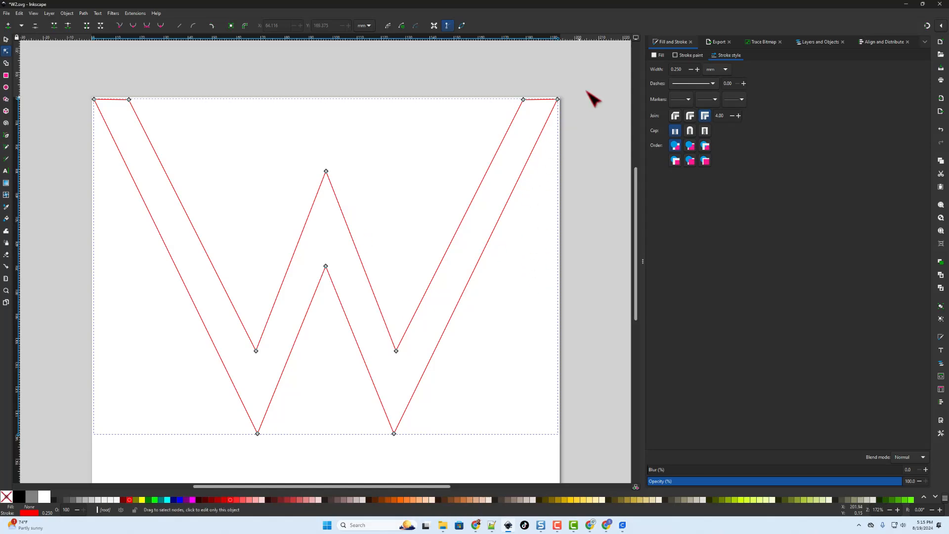
- Export the page as an SVG named W2b.svg in the Downloads folder, and close W2.svg without saving its changes
click(717, 42)
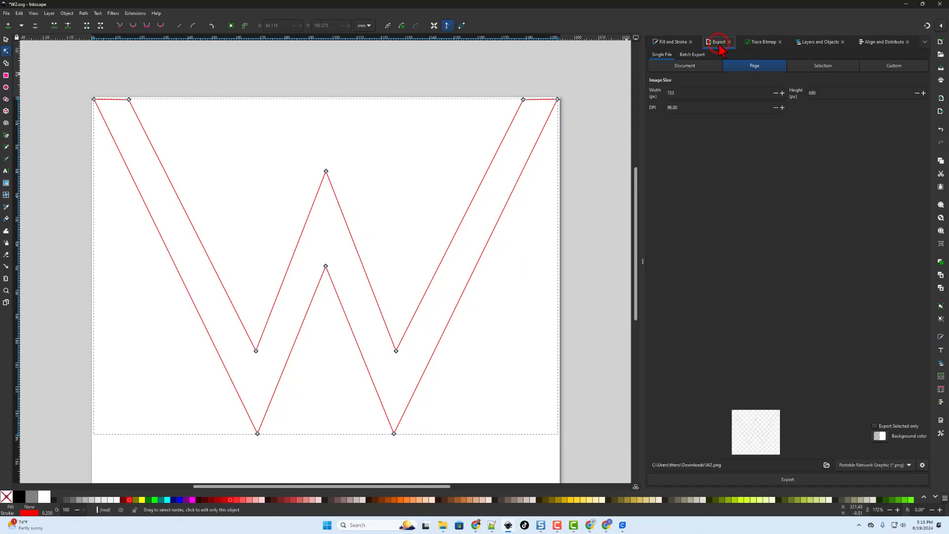
click(6, 14)
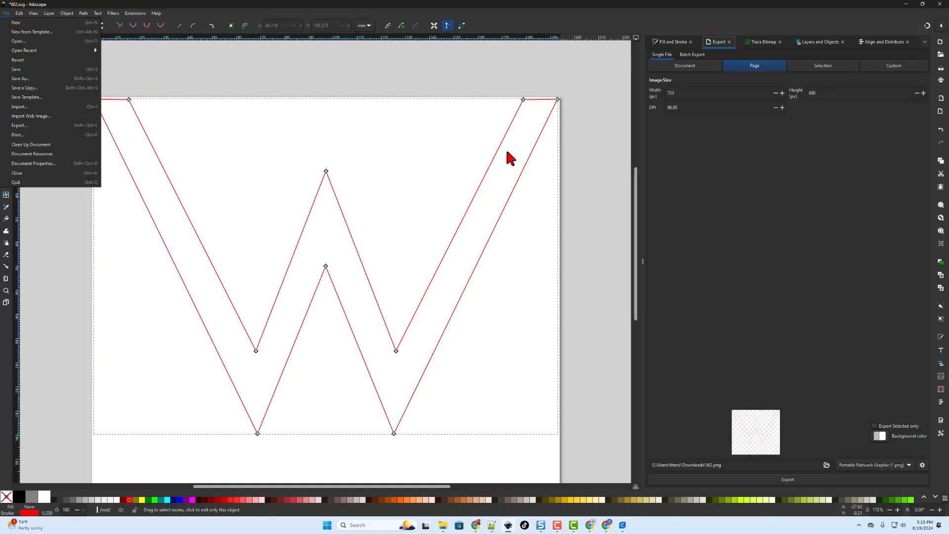
click(862, 465)
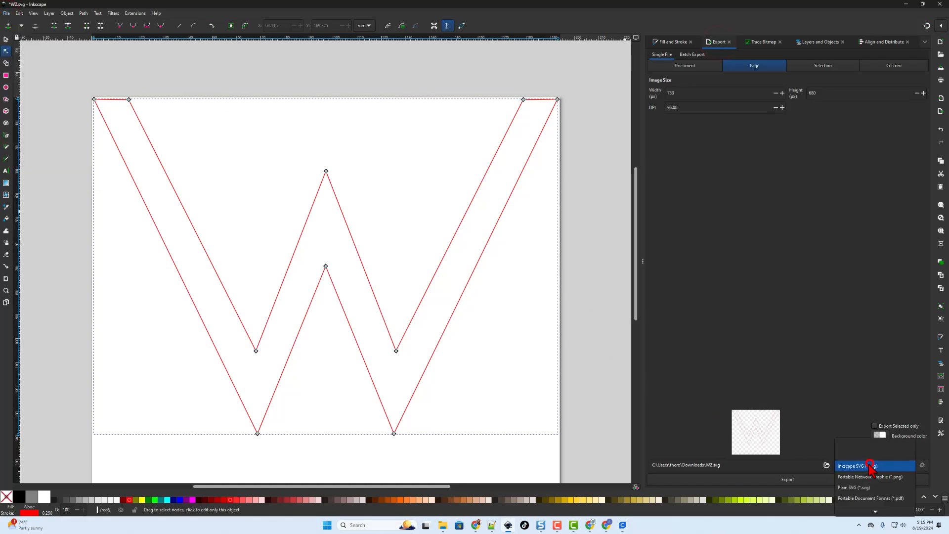
click(858, 489)
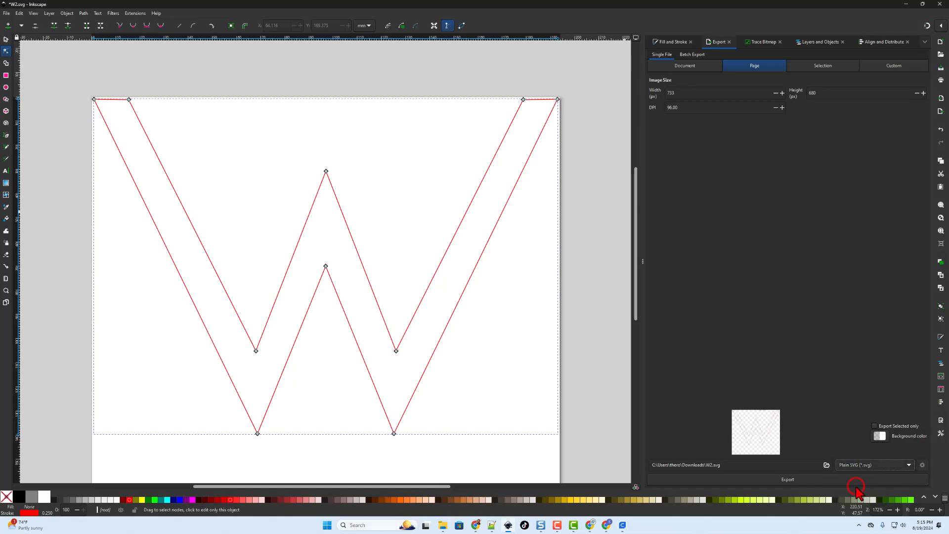
click(826, 465)
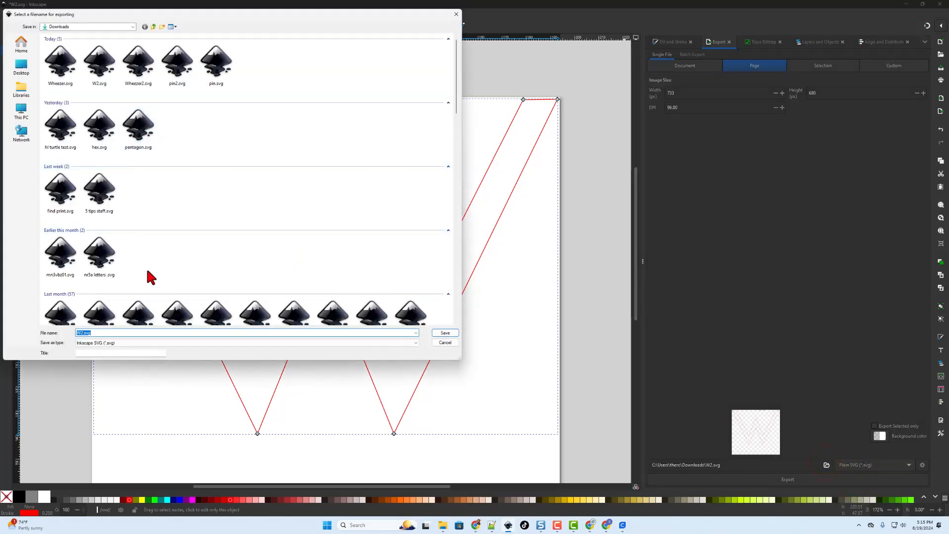
click(83, 332)
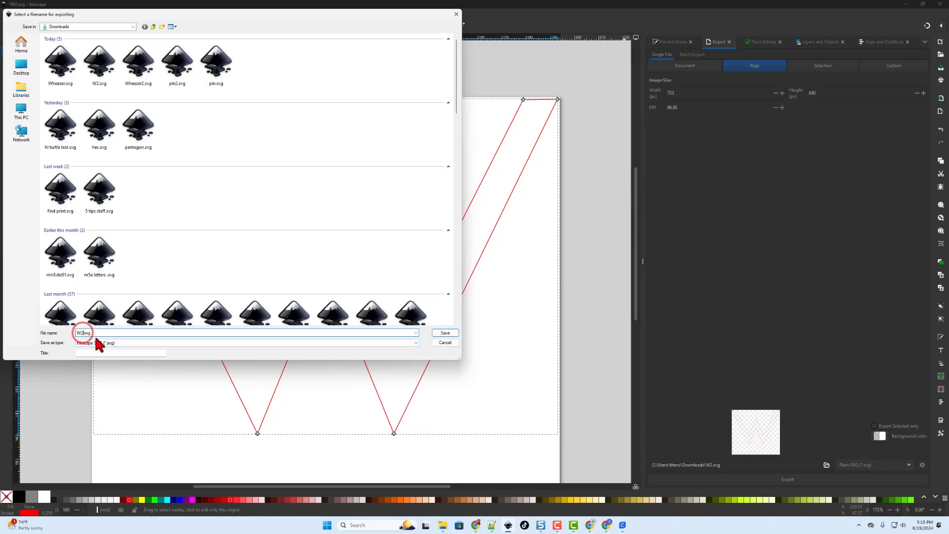
text(b)
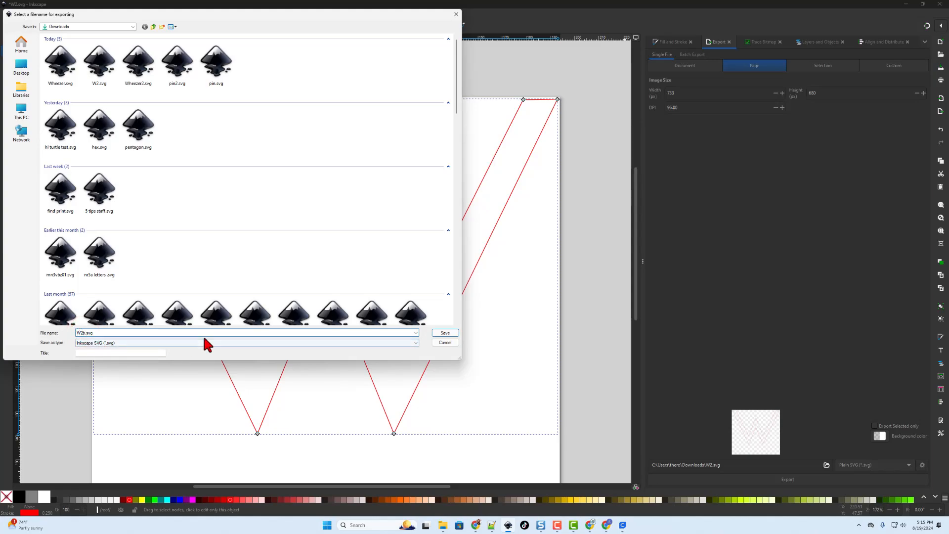
click(444, 334)
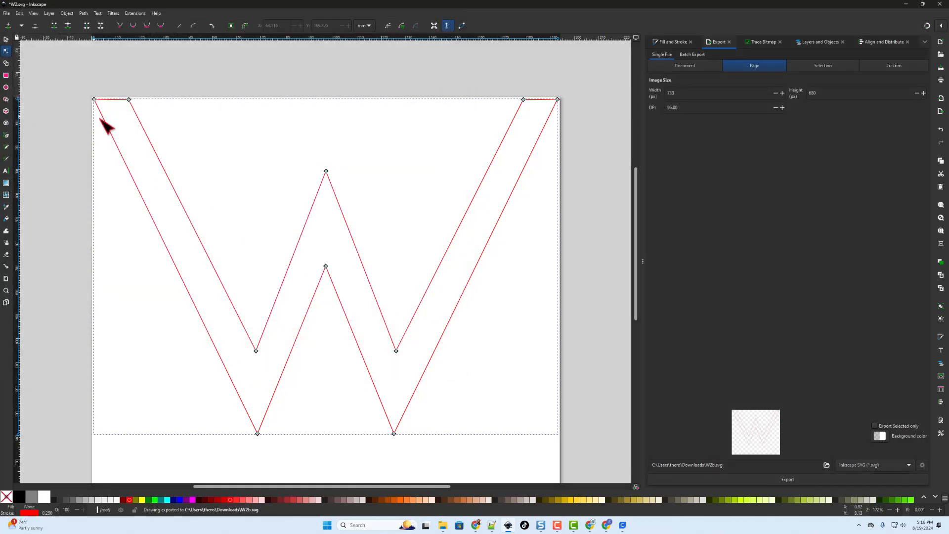
click(939, 5)
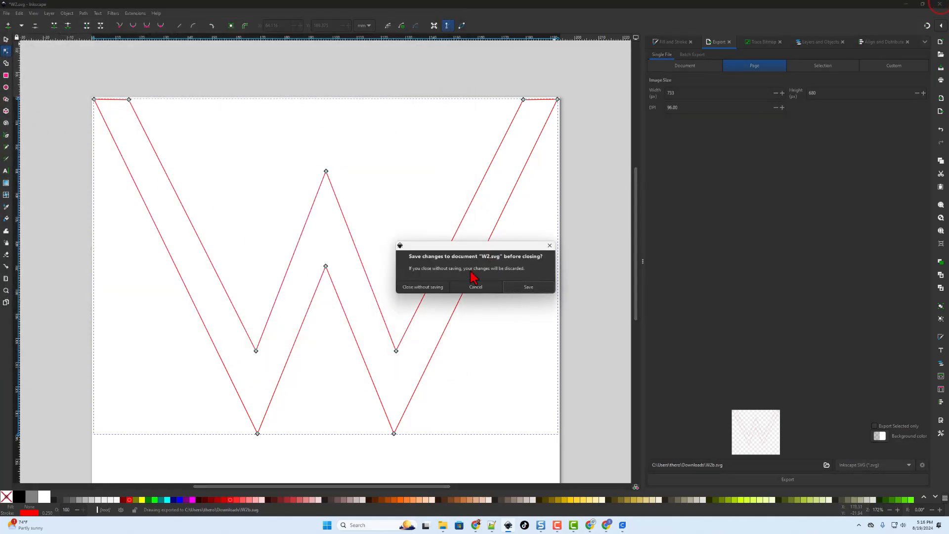
click(421, 287)
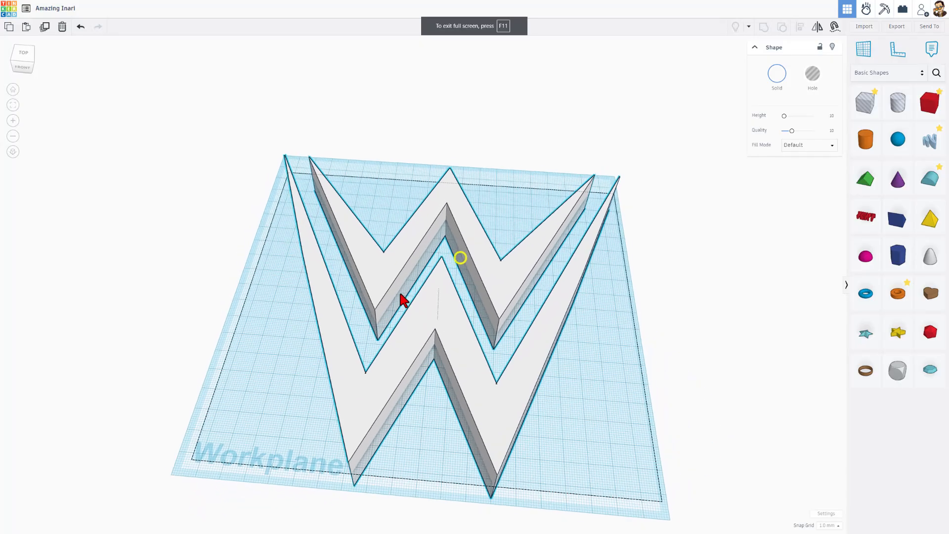
- Switch to Tinkercad and drop the double-W shape onto the workplane
click(444, 307)
key(d)
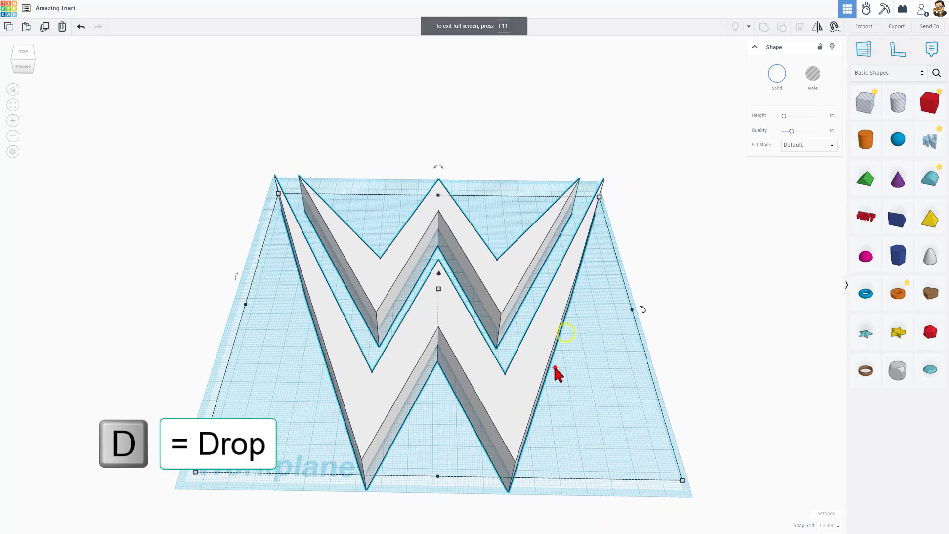
click(554, 367)
click(533, 371)
key(d)
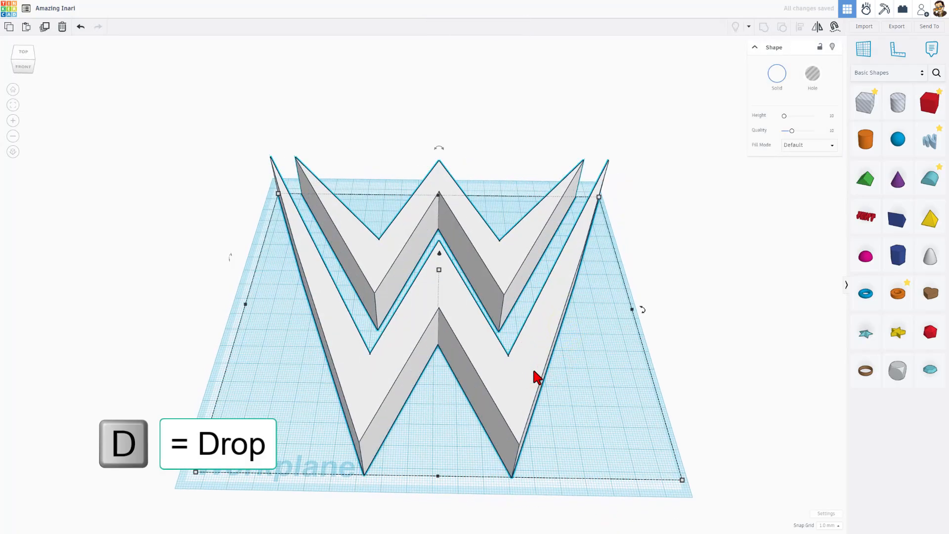
- Import W2b.svg from the Downloads folder into the design, centred on the art
drag(533, 370, 583, 328)
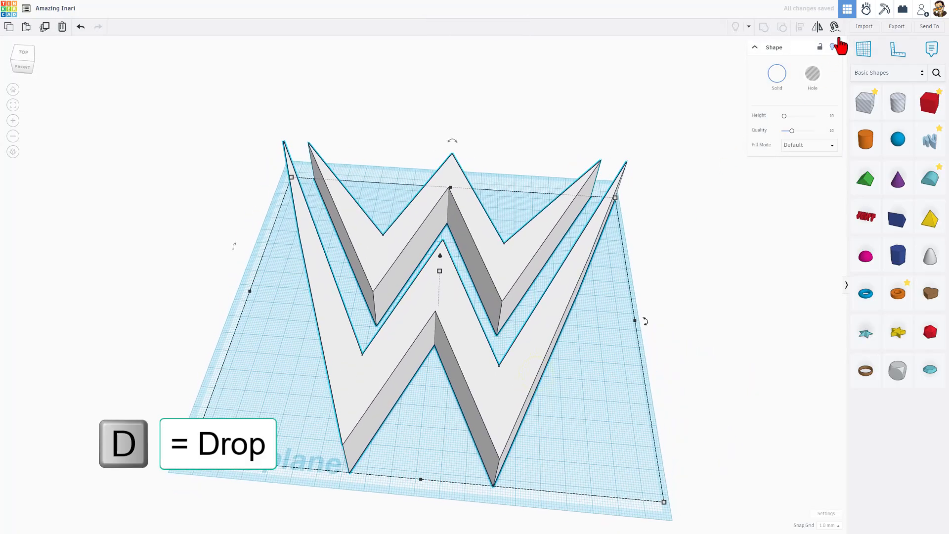
click(864, 27)
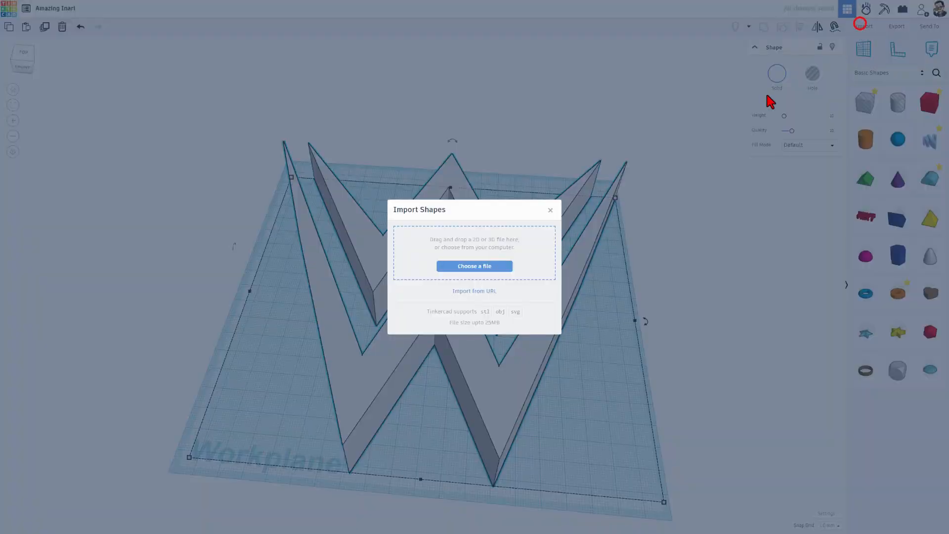
click(480, 280)
click(106, 87)
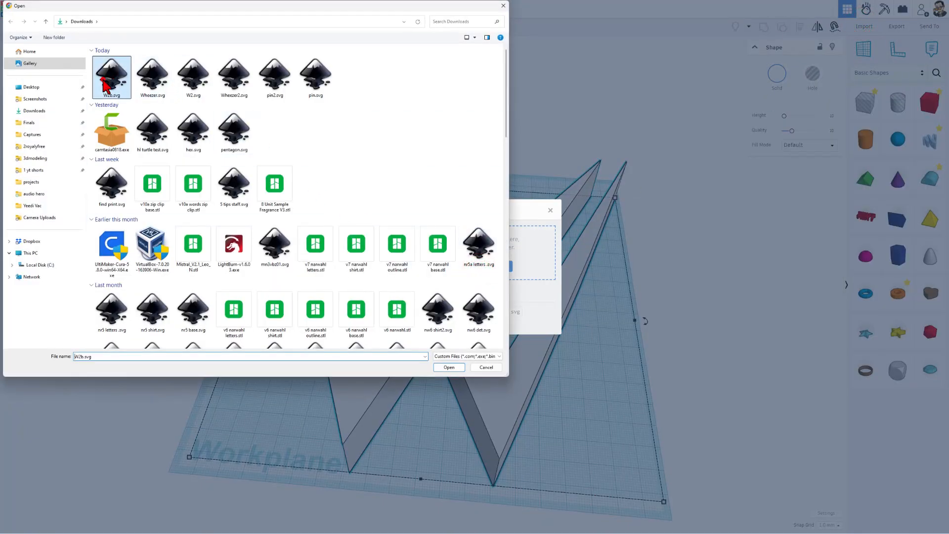
double_click(105, 86)
click(458, 256)
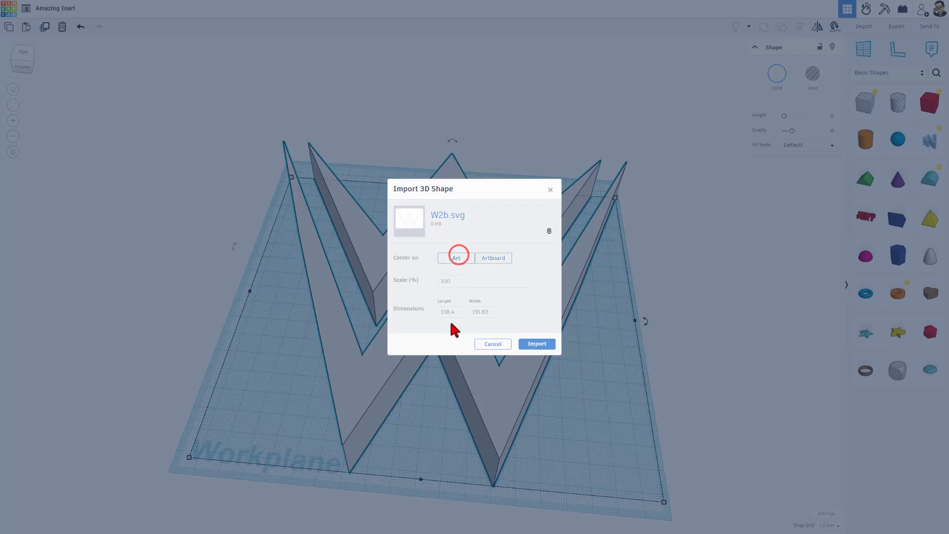
click(537, 344)
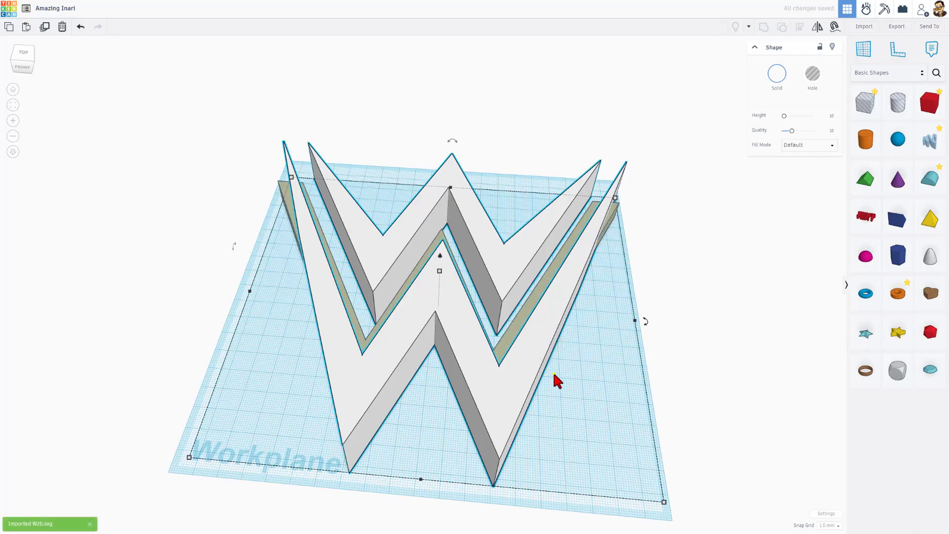
- Align the imported W and the double-W shape along their back edges and centre them left to right
drag(553, 371, 581, 398)
click(501, 149)
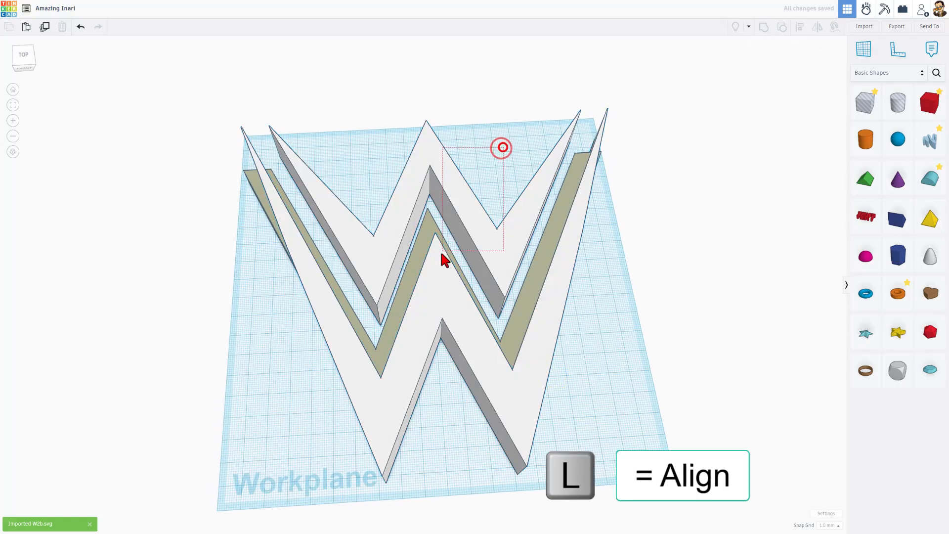
key(ctrl+a)
key(l)
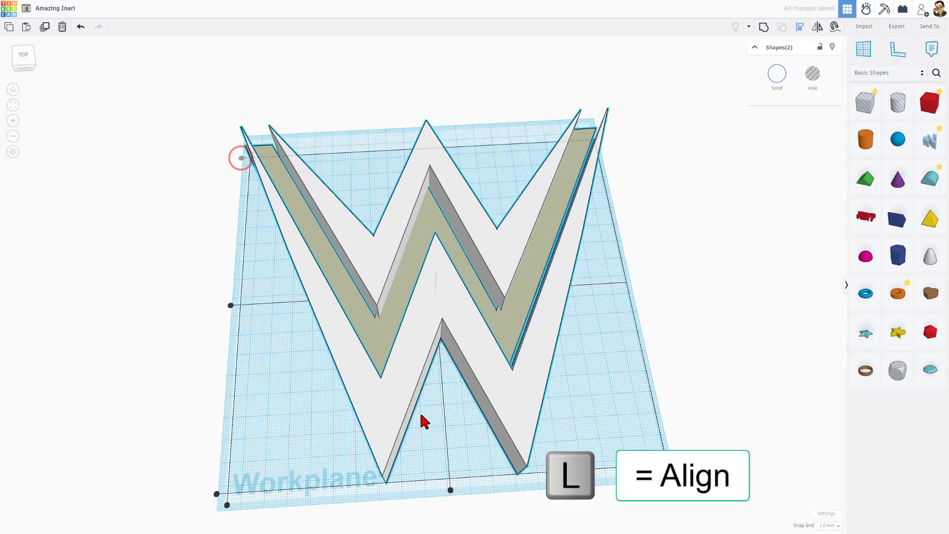
click(450, 490)
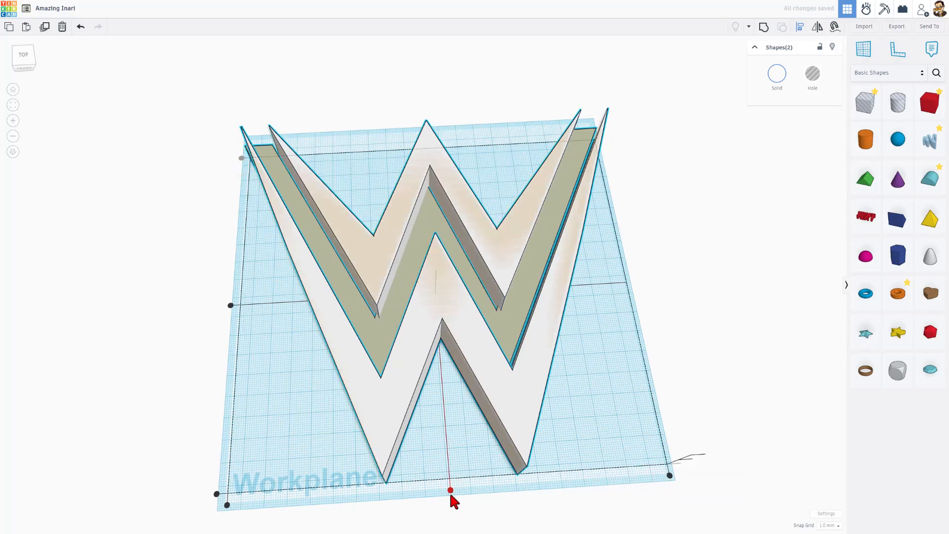
click(466, 418)
- Set the height of the imported middle W to 26 mm
click(438, 223)
drag(422, 249, 546, 286)
shift+click(544, 288)
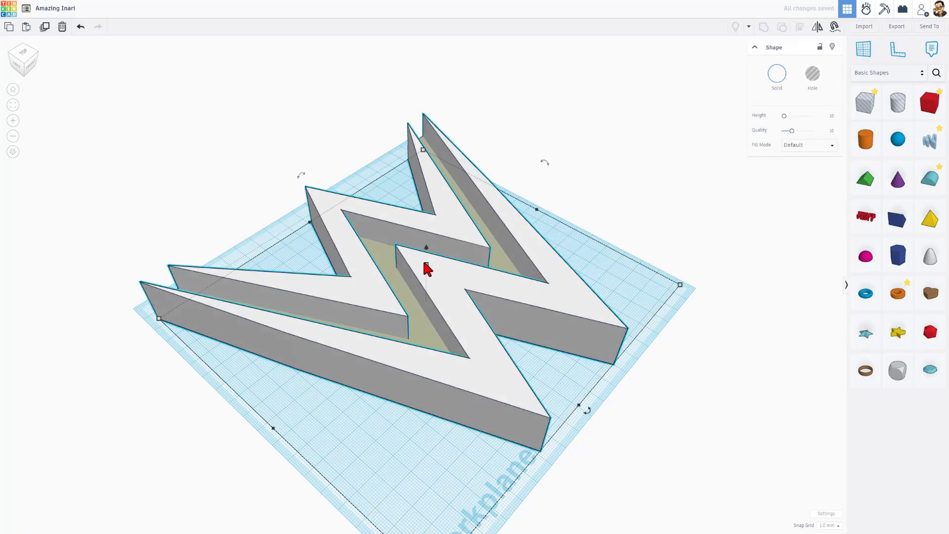
click(426, 264)
click(416, 309)
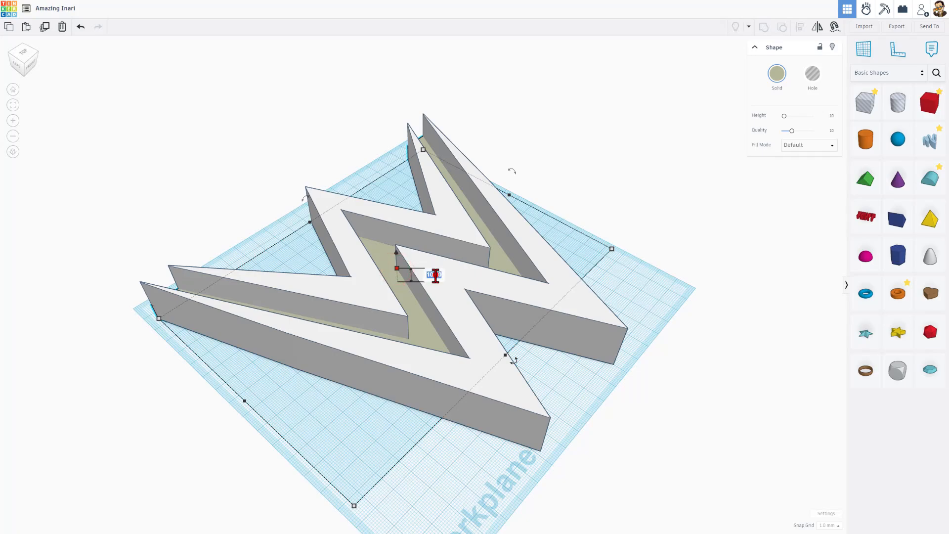
text(6)
key(Return)
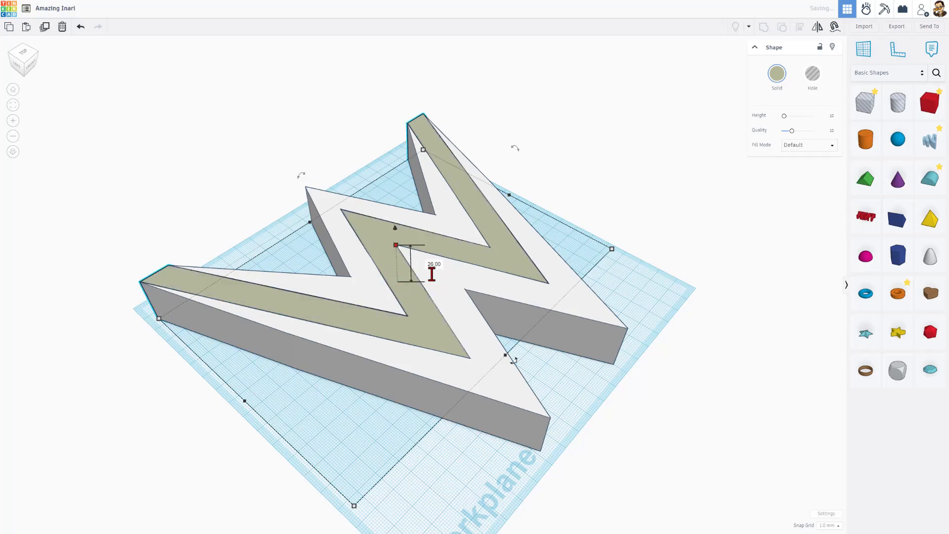
- Give the middle W the custom solid orange colour ffaa00
click(777, 82)
click(734, 145)
click(745, 153)
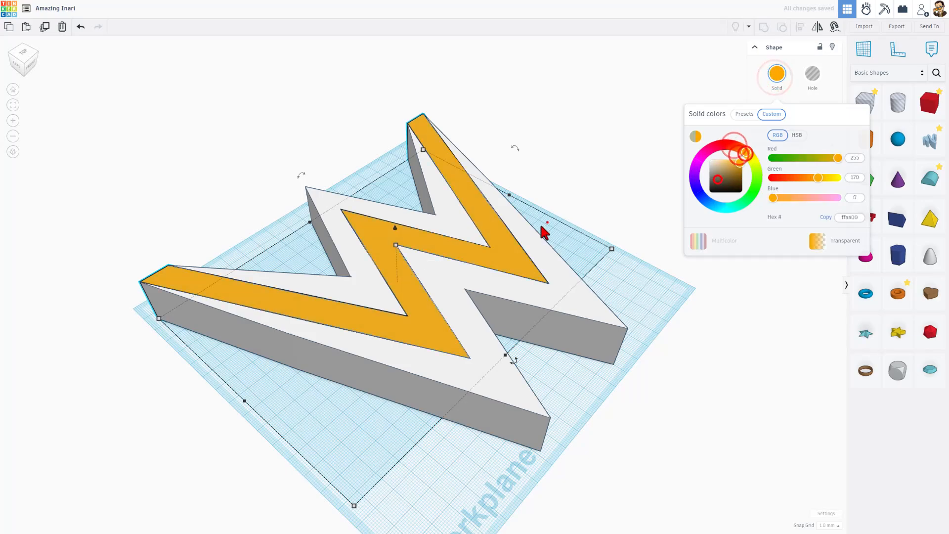
- Deselect the middle W and examine the finished two-colour W from above
click(547, 222)
drag(602, 212, 456, 274)
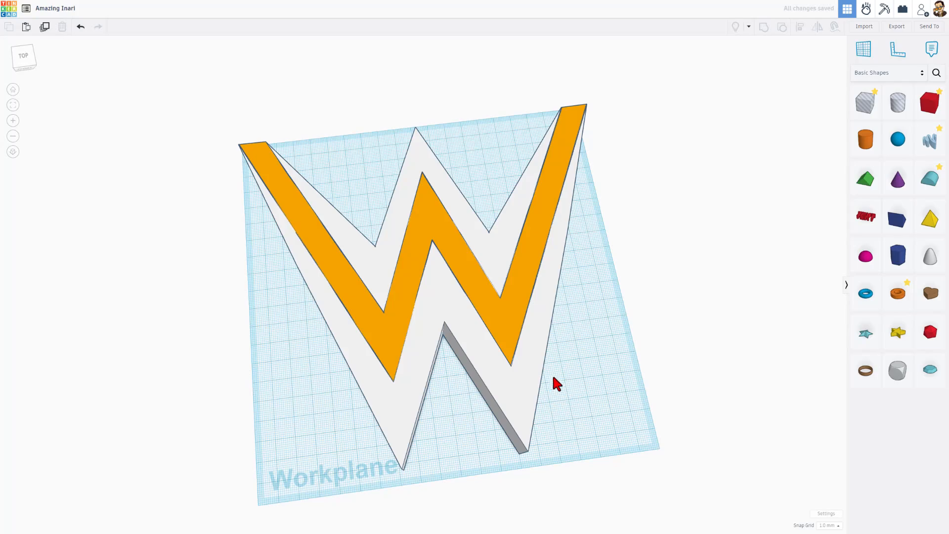
drag(553, 378, 534, 370)
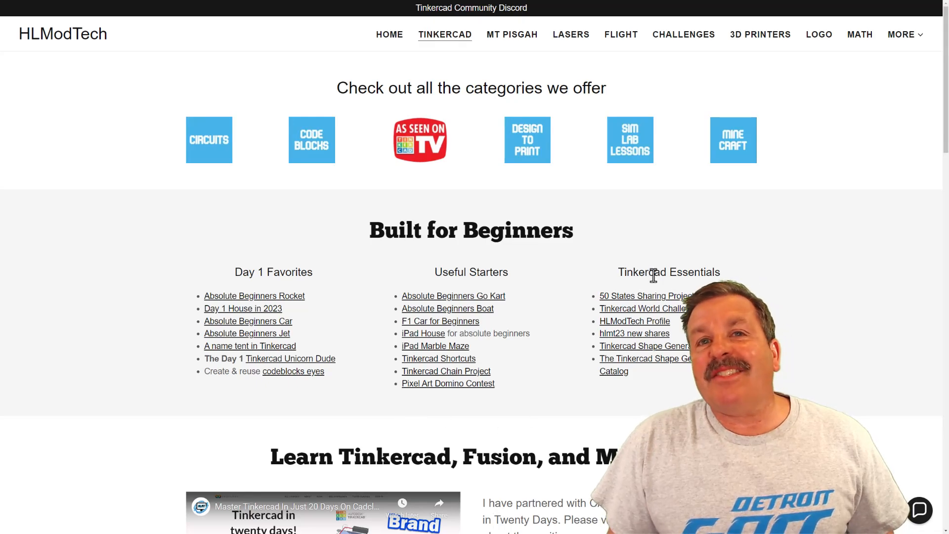
- Switch to the HLModTech website's Tinkercad page, look over its beginner lessons, and briefly view the Contact Us chat before closing it
scroll(631, 340, down, 4)
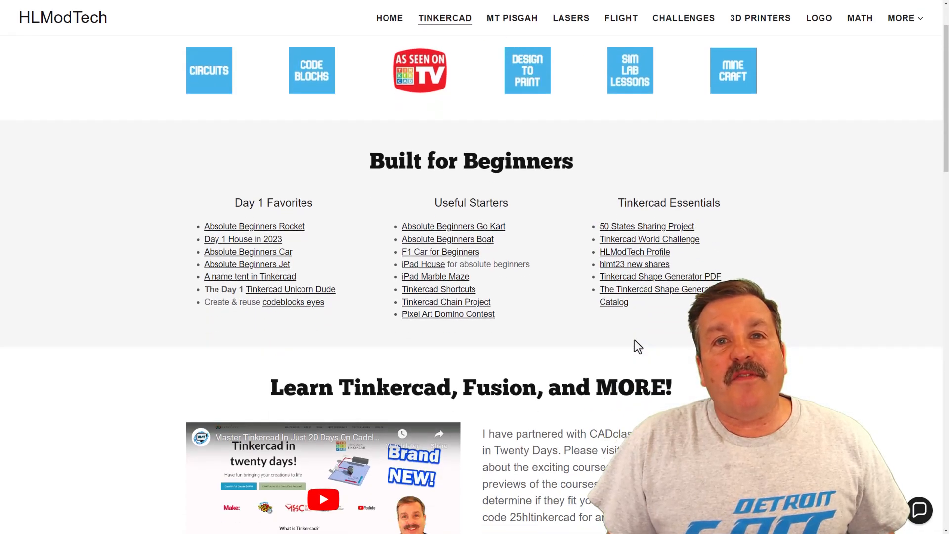
scroll(632, 339, down, 2)
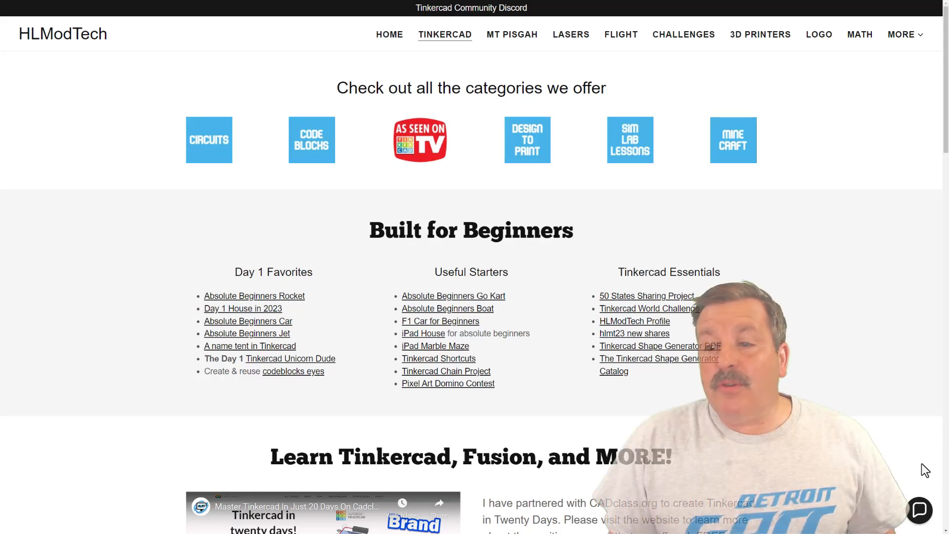
click(913, 516)
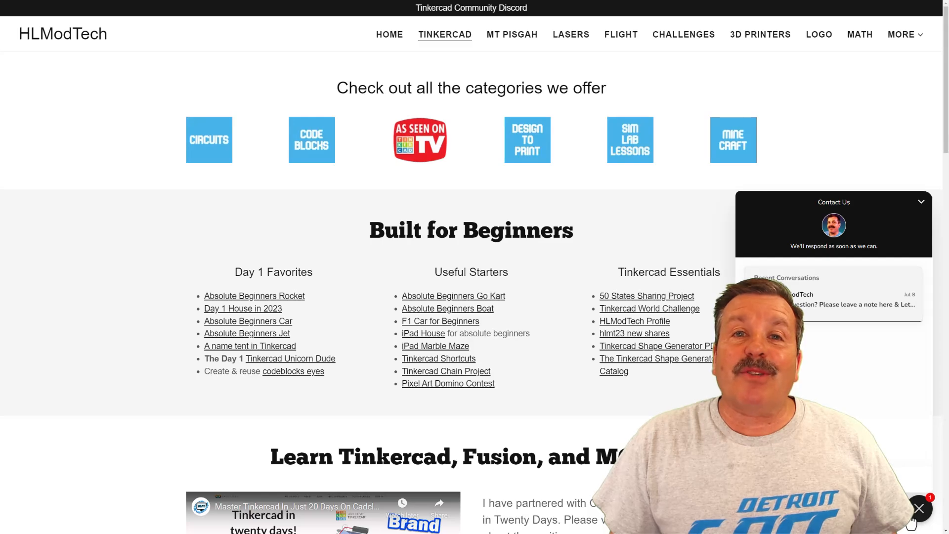
click(911, 519)
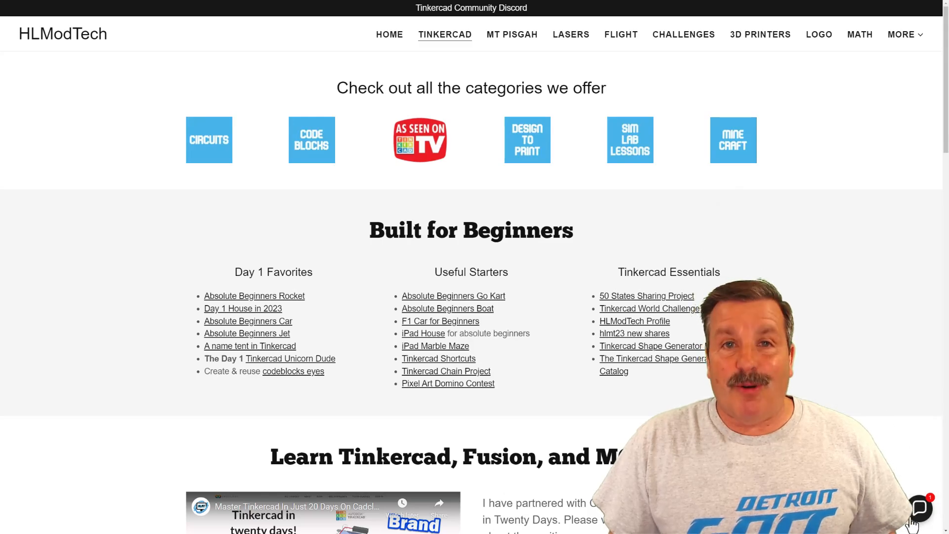